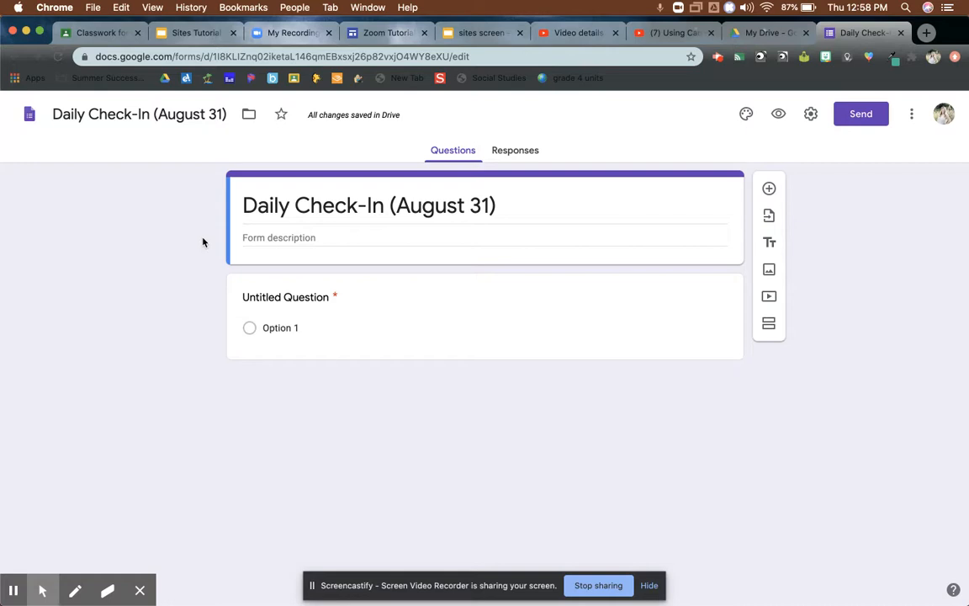
{"action": "left_click", "coordinate": [769, 327]}
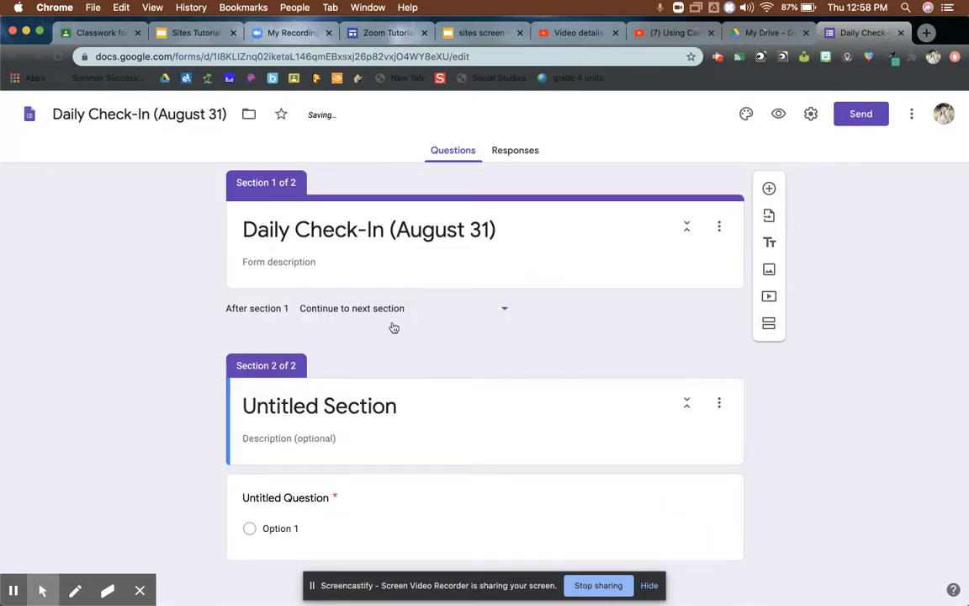
{"action": "left_click", "coordinate": [368, 411]}
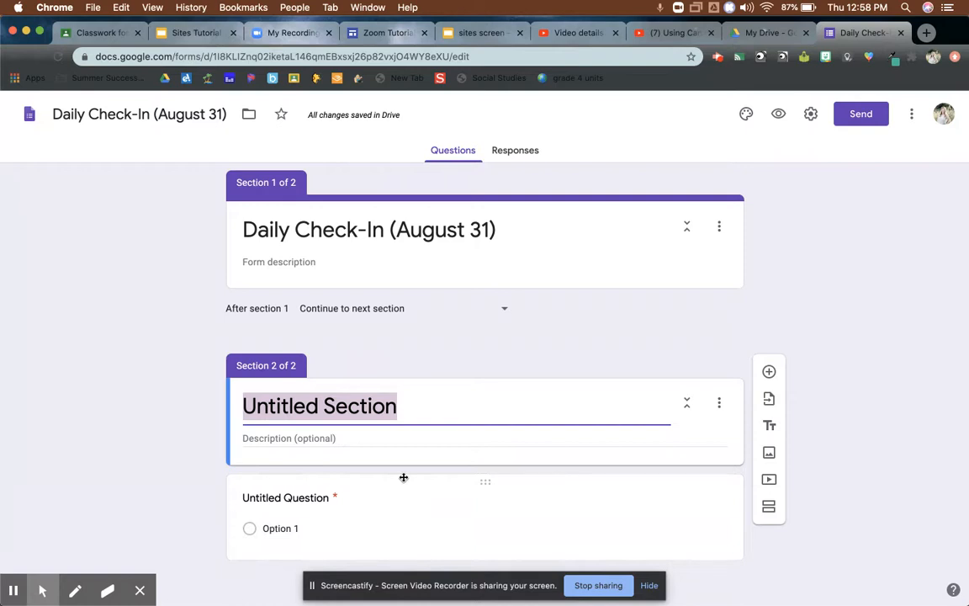
{"action": "type", "text": "Choo"}
{"action": "key", "text": "BackSpace"}
{"action": "key", "text": "BackSpace"}
{"action": "key", "text": "BackSpace"}
{"action": "key", "text": "BackSpace"}
{"action": "type", "text": "H"}
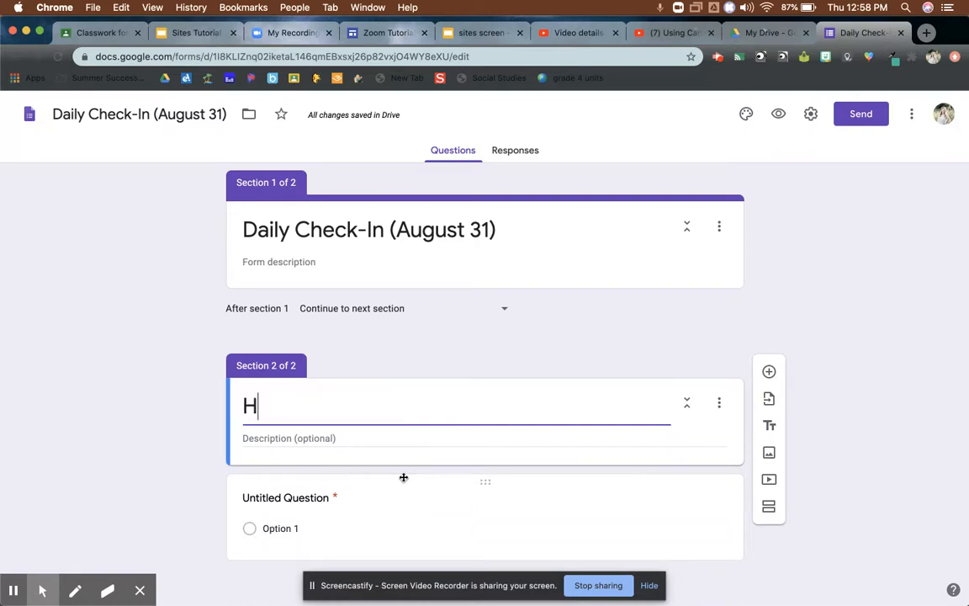
{"action": "type", "text": "omeroom Teacher"}
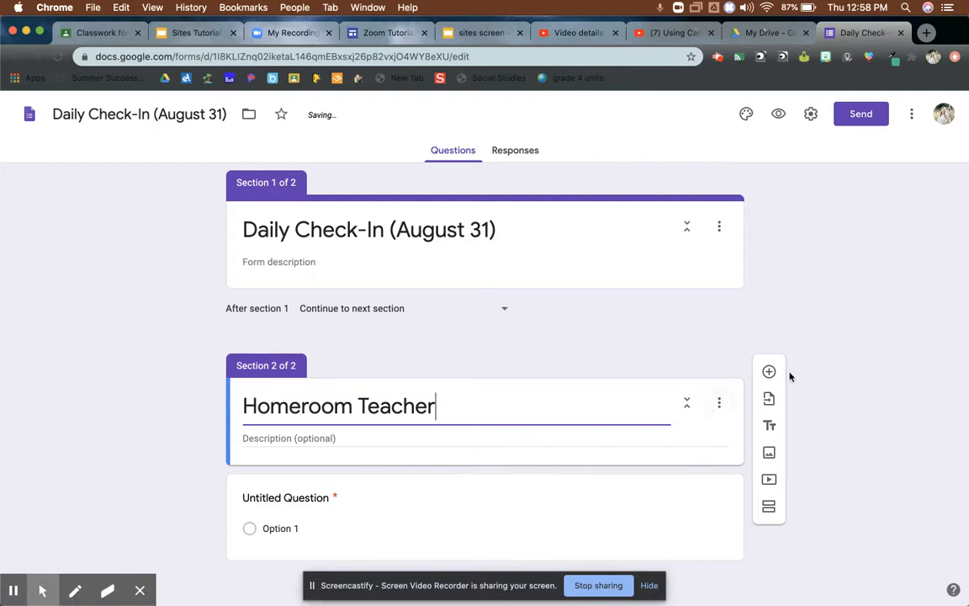
{"action": "left_click", "coordinate": [724, 405]}
{"action": "left_click", "coordinate": [743, 507]}
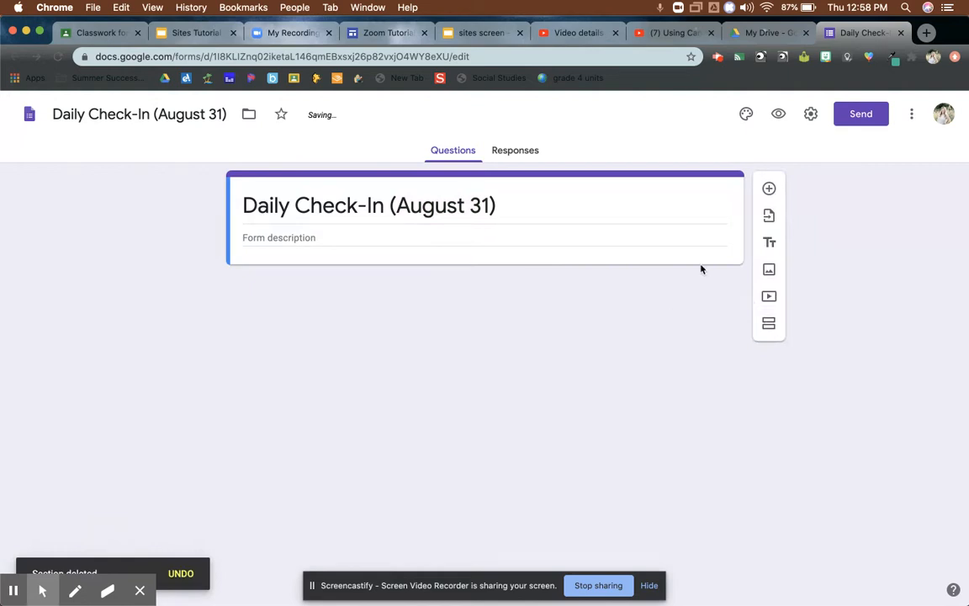
Add a multiple-choice question to the form asking "Who is your homeroom teacher?"
{"action": "left_click", "coordinate": [768, 189]}
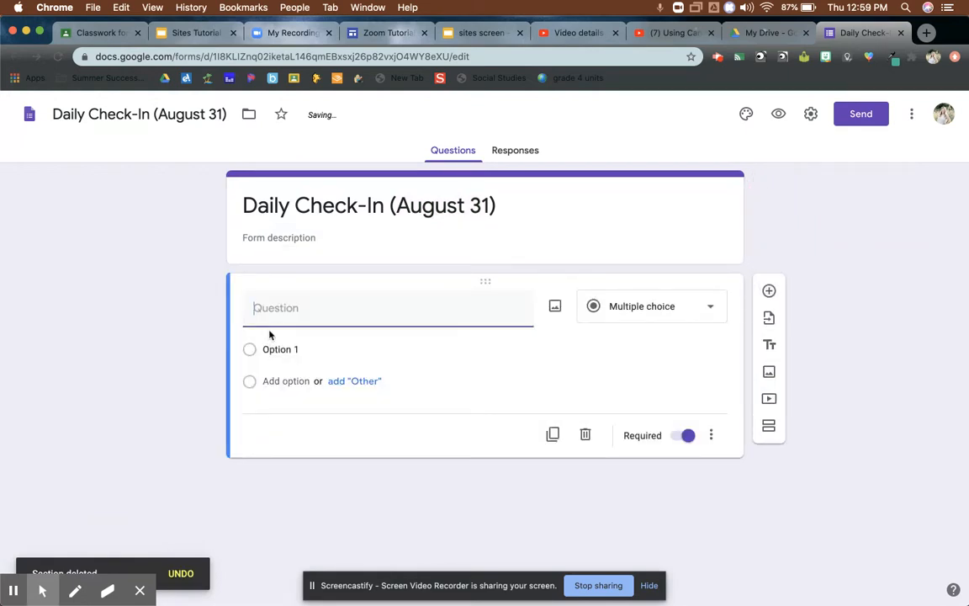
{"action": "type", "text": "W"}
{"action": "key", "text": "BackSpace"}
{"action": "type", "text": "Who is your homer"}
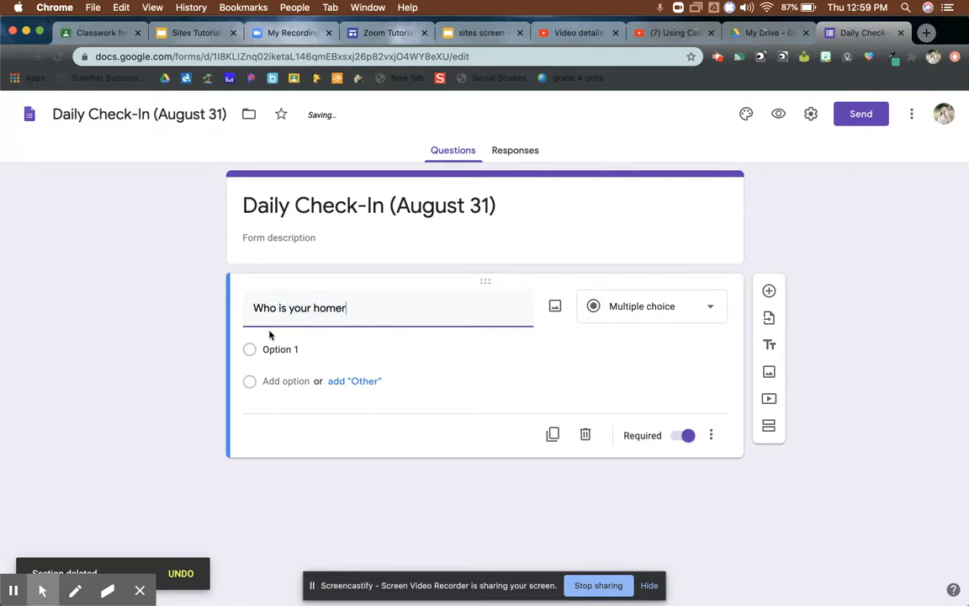
{"action": "type", "text": "oom teacher?"}
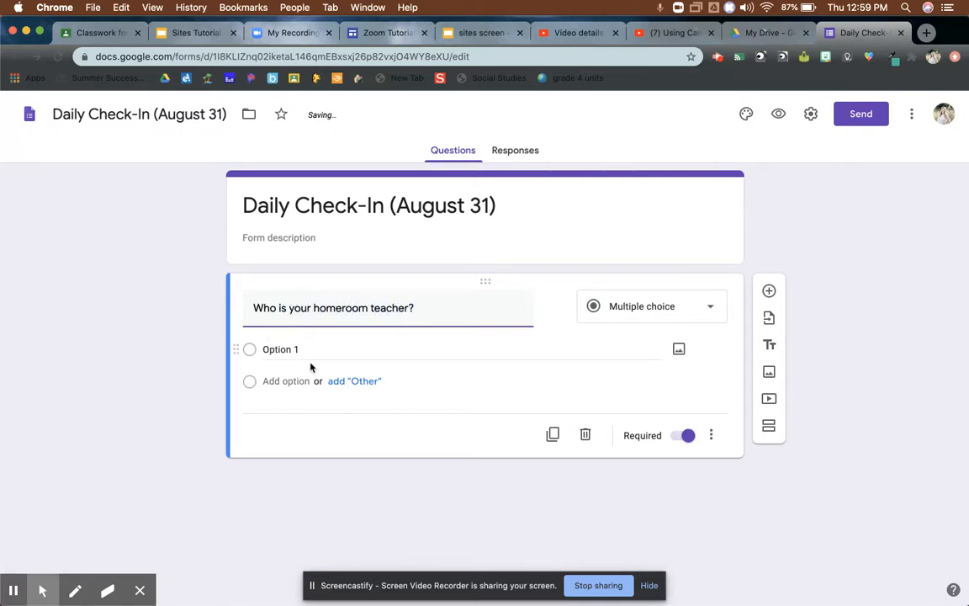
Give the homeroom teacher question two answer options, Snape and Dumbledore
{"action": "left_click", "coordinate": [301, 350]}
{"action": "type", "text": "Snape"}
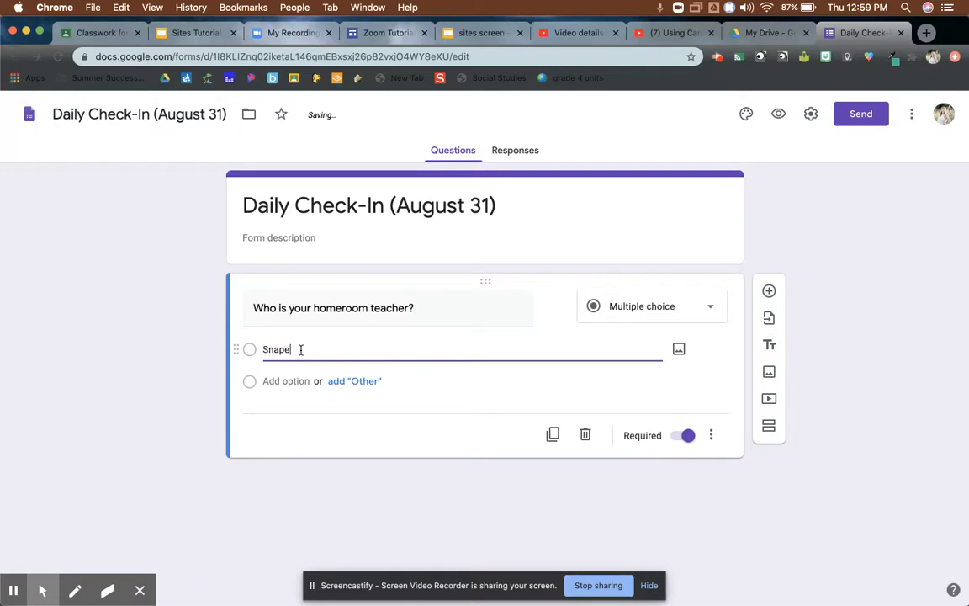
{"action": "key", "text": "Tab"}
{"action": "left_click", "coordinate": [285, 381]}
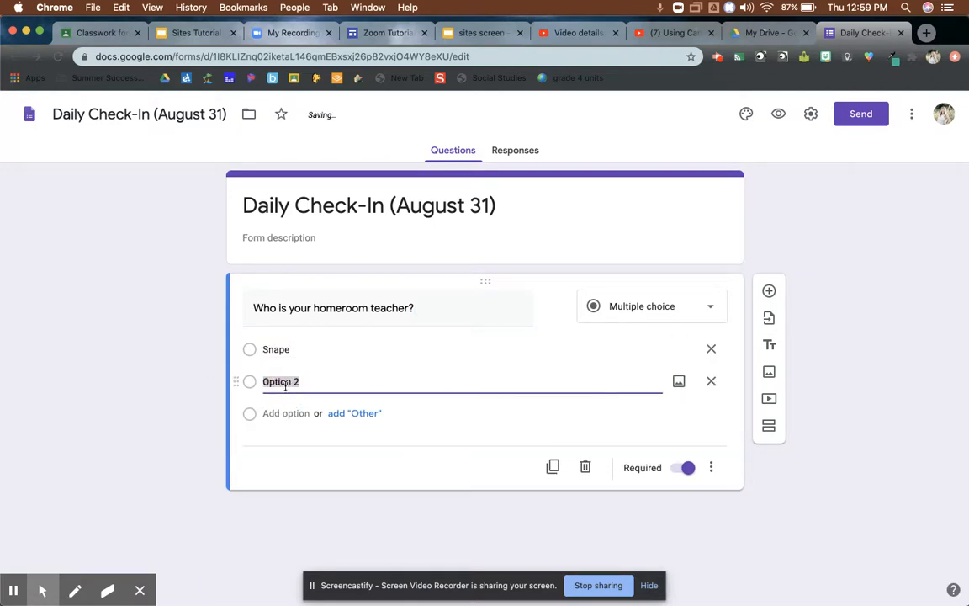
{"action": "type", "text": "Du"}
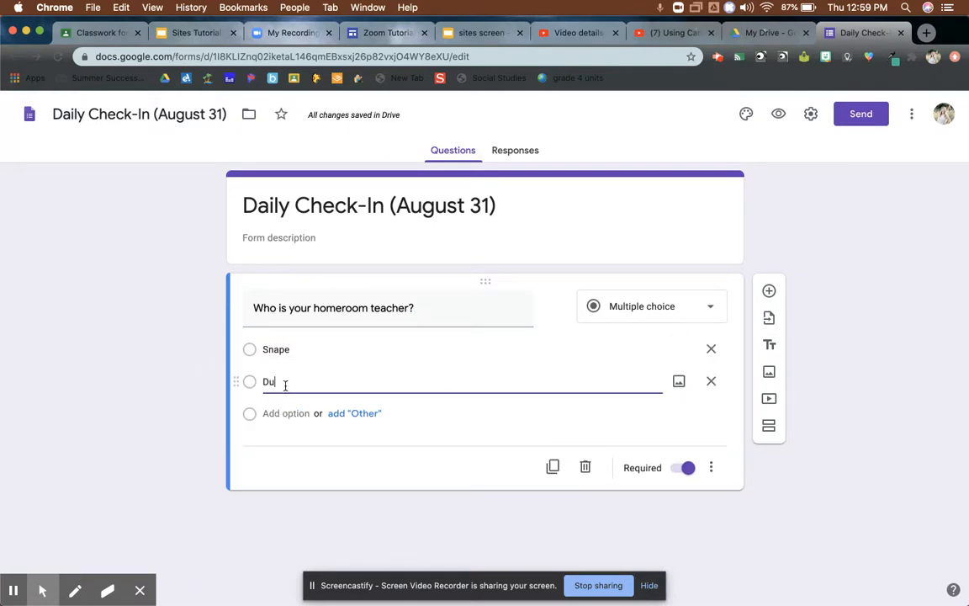
{"action": "type", "text": "mbledore"}
{"action": "left_click", "coordinate": [812, 338]}
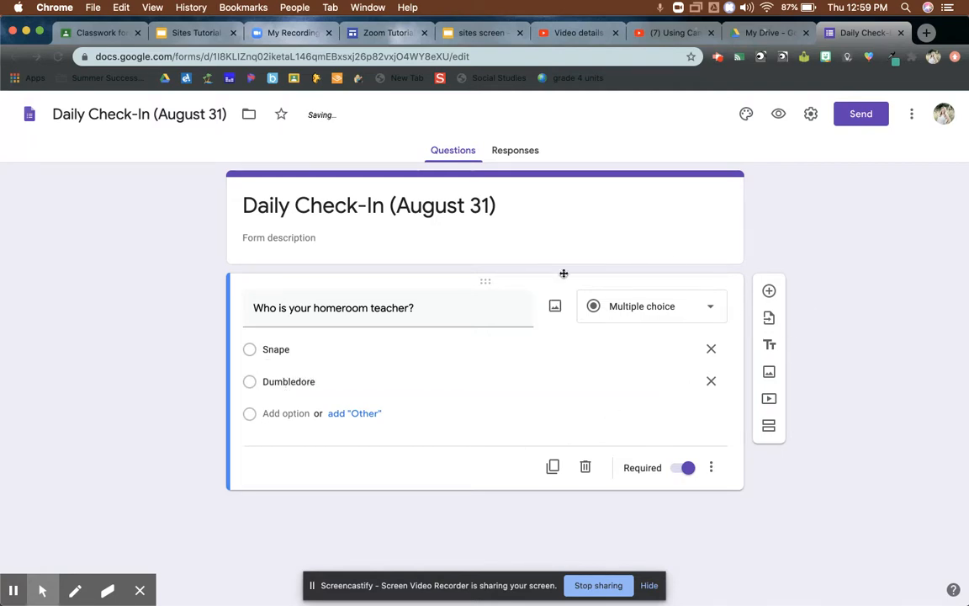
Add a section titled "Snape's Homeroom" containing the question "Choose your name from the dropdown menu"
{"action": "left_click", "coordinate": [768, 425]}
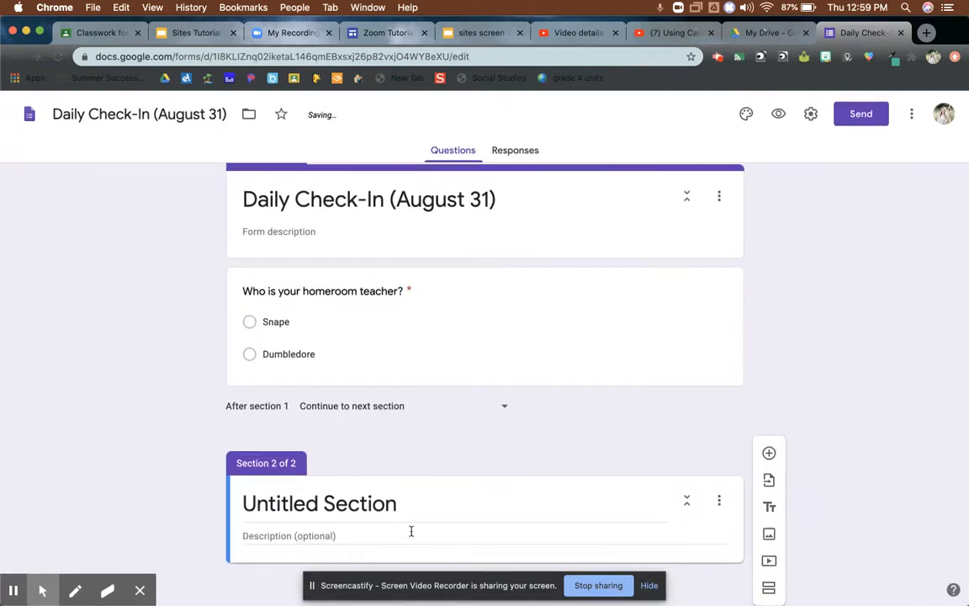
{"action": "left_click", "coordinate": [401, 503]}
{"action": "type", "text": "Sna"}
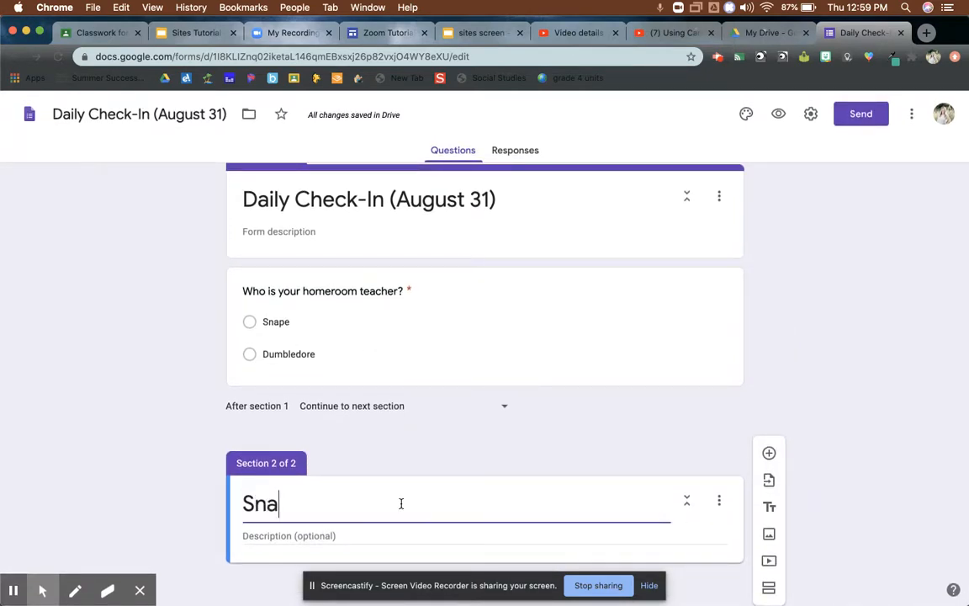
{"action": "type", "text": "pe's Homeroom"}
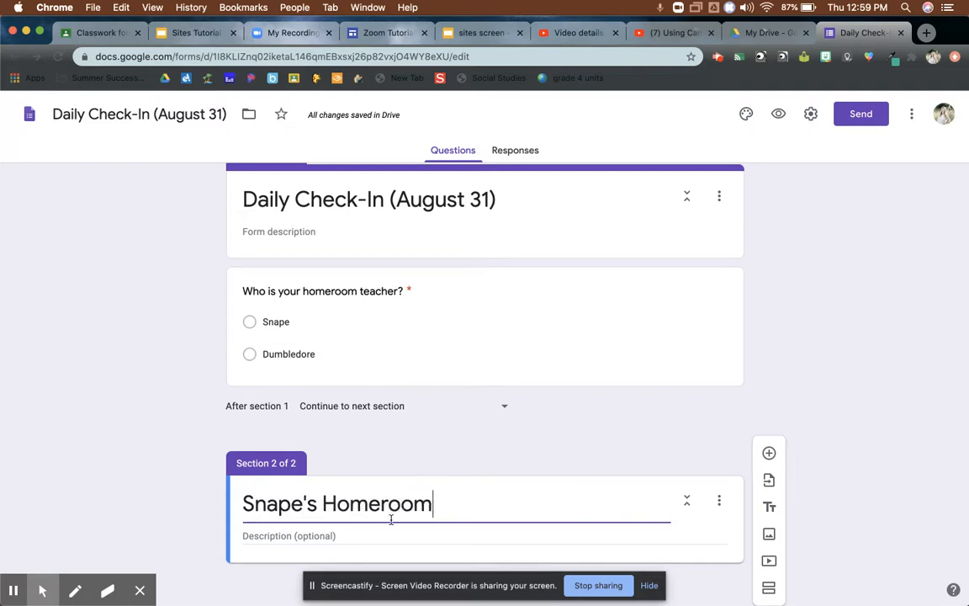
{"action": "scroll", "coordinate": [540, 440], "scroll_direction": "down", "scroll_amount": 1}
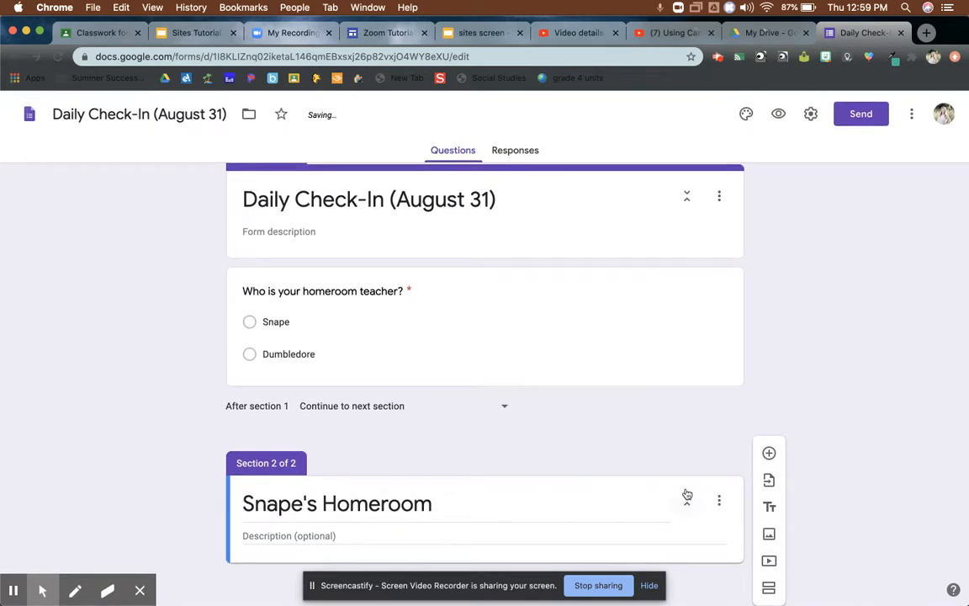
{"action": "left_click", "coordinate": [771, 453]}
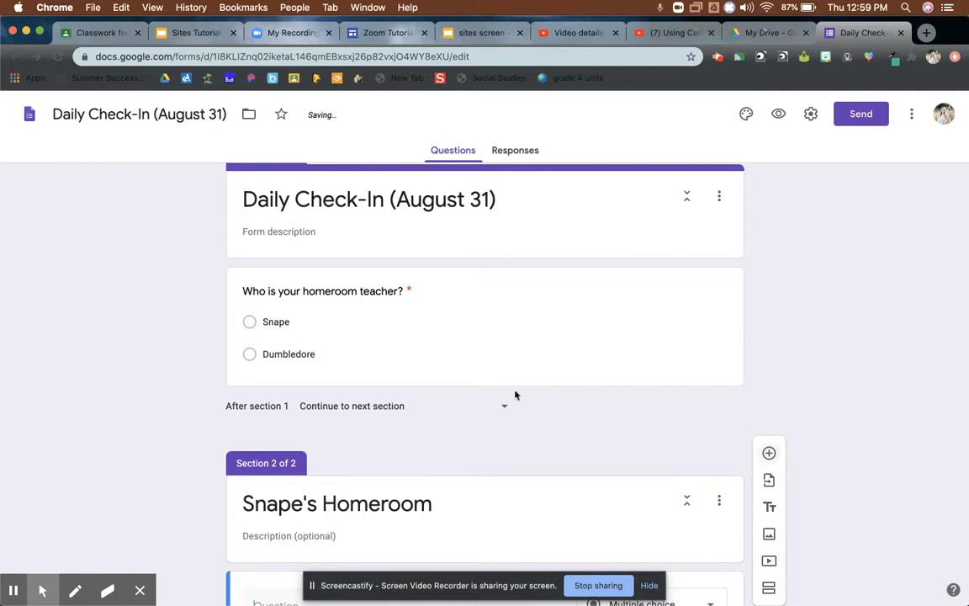
{"action": "type", "text": "CHoose your name from the dropdown menu"}
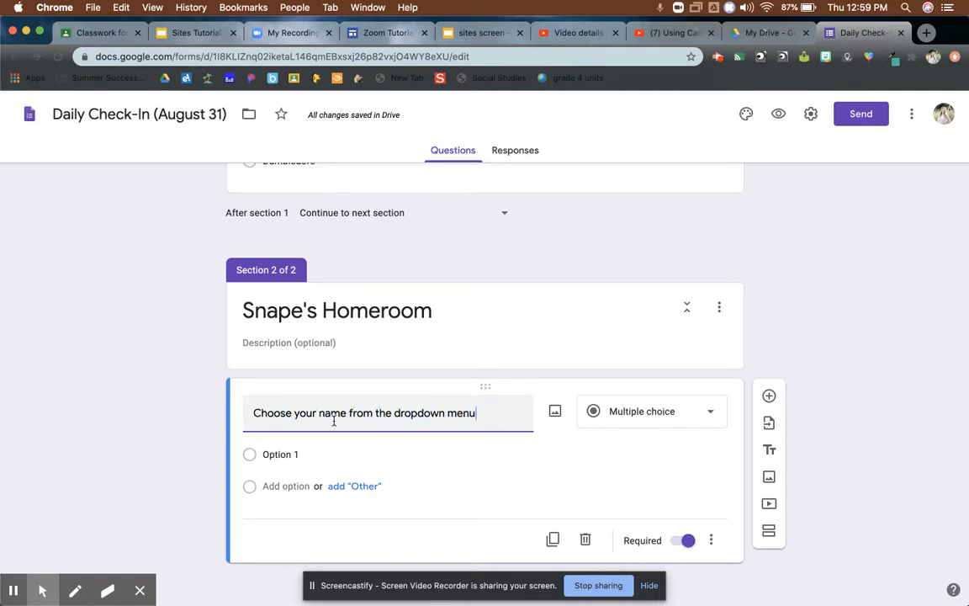
Make the question in Snape's section a dropdown with the options Harry, Ron, Hermione, Neville and Luna
{"action": "left_click", "coordinate": [284, 455]}
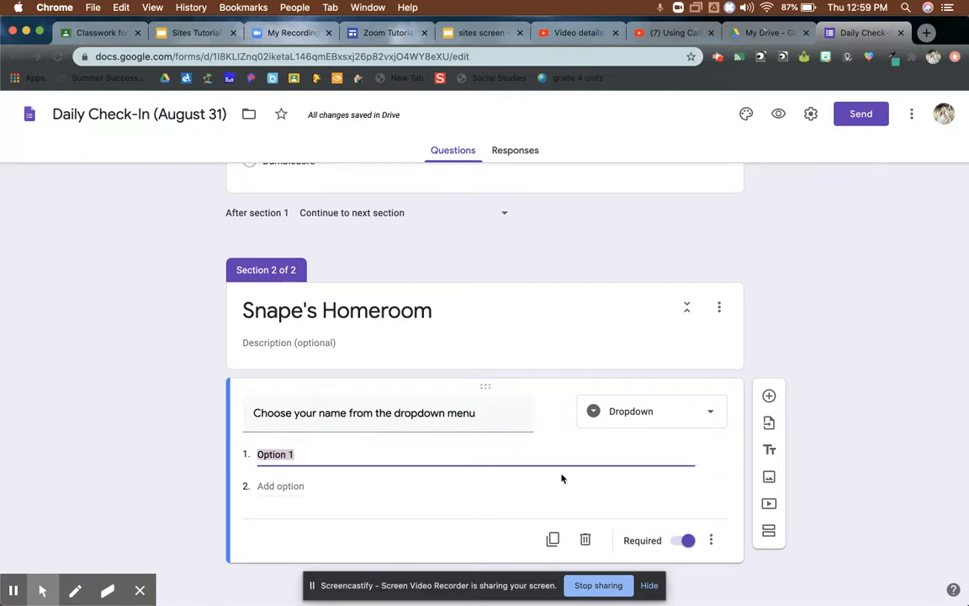
{"action": "type", "text": "Hasr"}
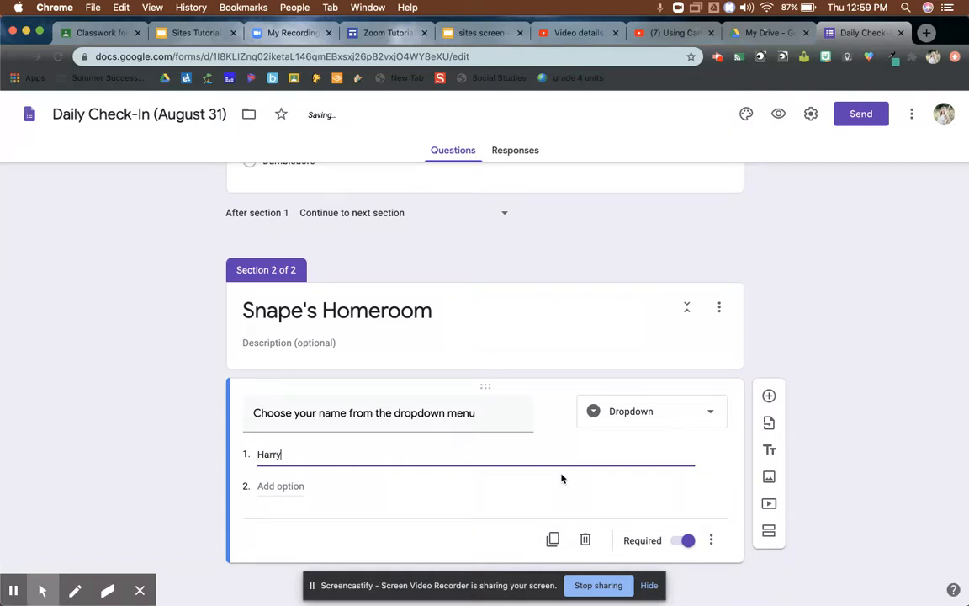
{"action": "key", "text": "Return"}
{"action": "type", "text": "Ron"}
{"action": "key", "text": "Return"}
{"action": "type", "text": "Hermione"}
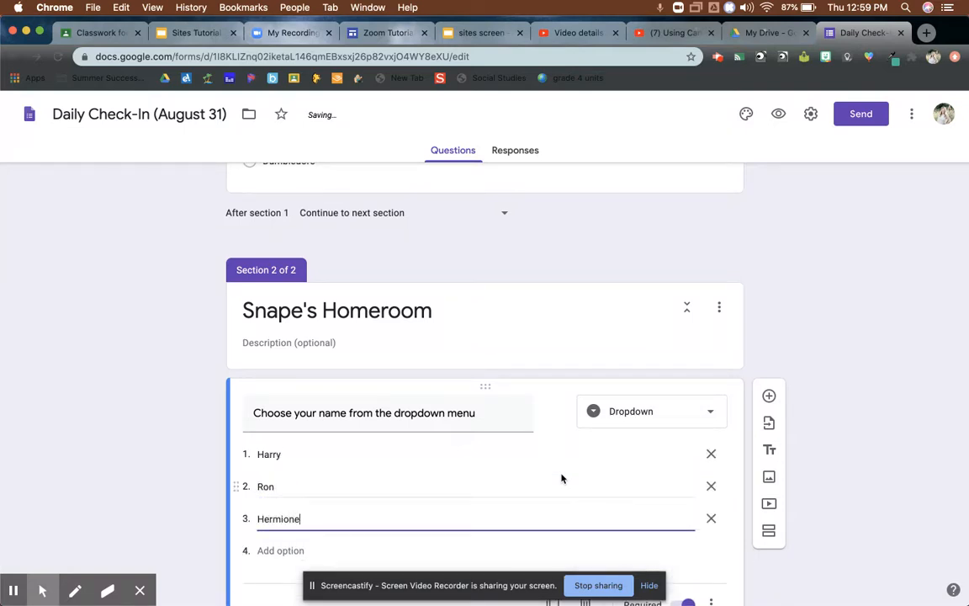
{"action": "key", "text": "Return"}
{"action": "type", "text": "Nevill"}
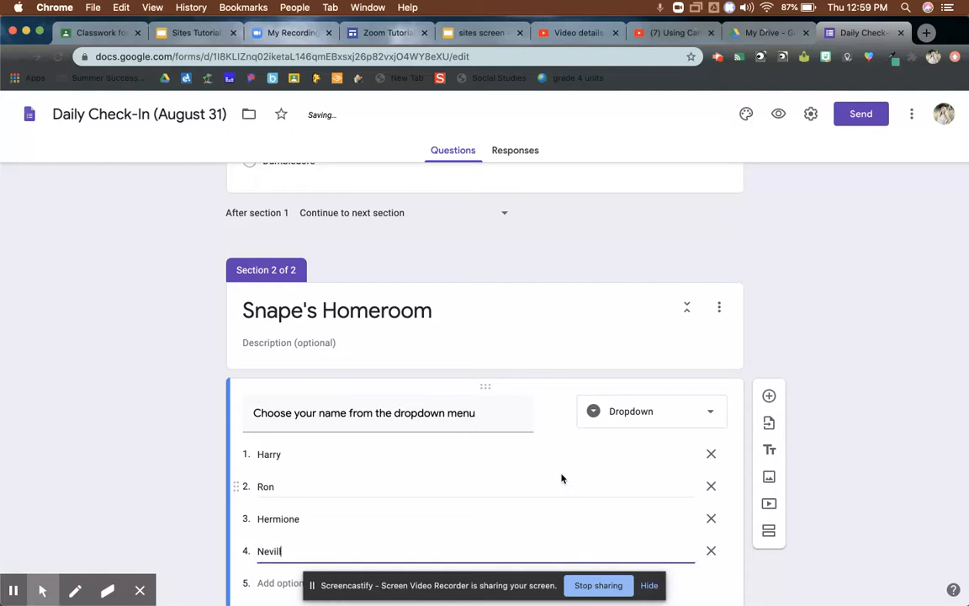
{"action": "key", "text": "Return"}
{"action": "type", "text": "Luna"}
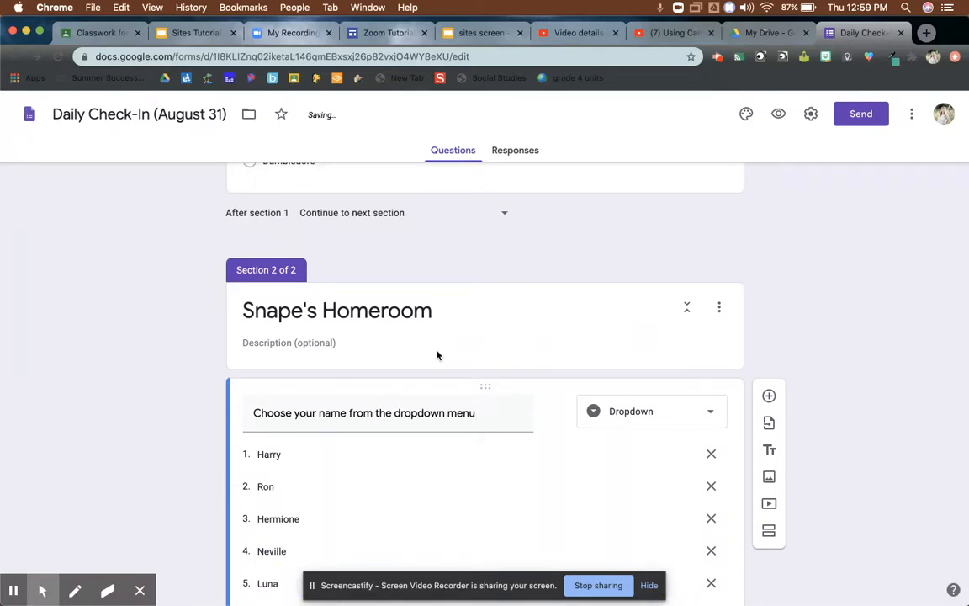
Add a section after Snape's titled "Dumbledore's Homeroom" containing the question "Choose your name from the dropdown menu"
{"action": "scroll", "coordinate": [437, 354], "scroll_direction": "down", "scroll_amount": 3}
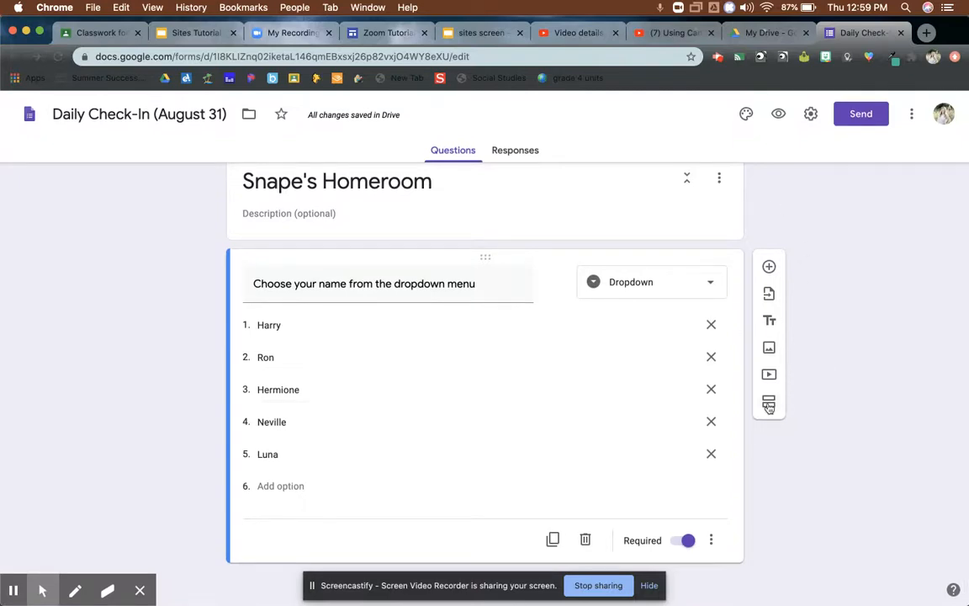
{"action": "scroll", "coordinate": [622, 374], "scroll_direction": "up", "scroll_amount": 5}
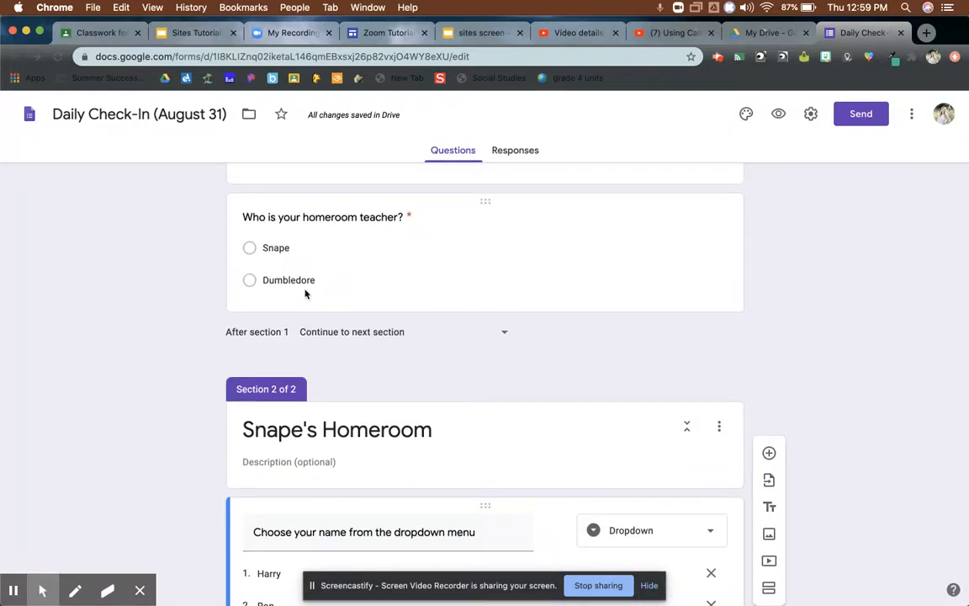
{"action": "scroll", "coordinate": [396, 343], "scroll_direction": "down", "scroll_amount": 5}
{"action": "left_click", "coordinate": [769, 402]}
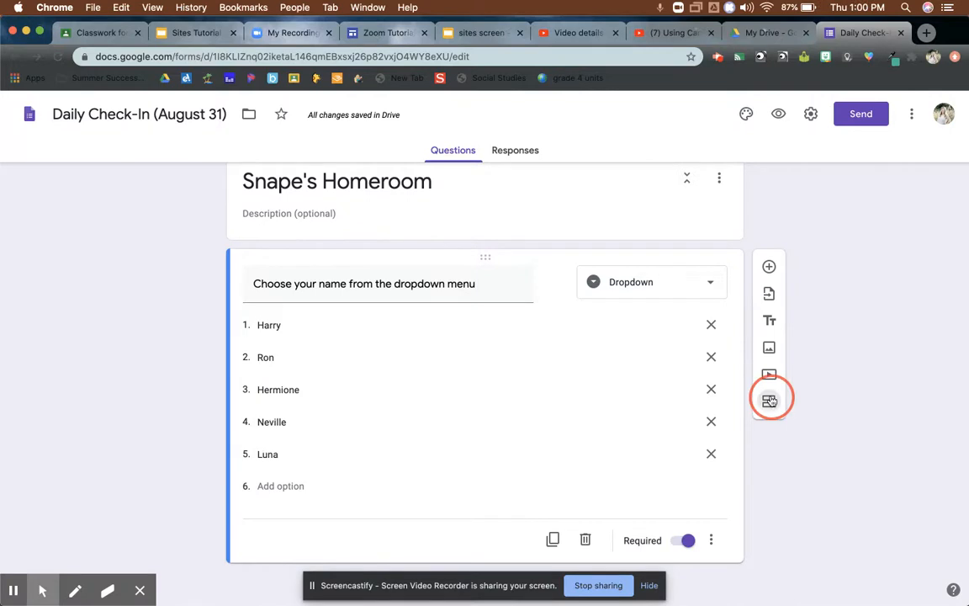
{"action": "left_click", "coordinate": [329, 507]}
{"action": "type", "text": "Dumbledore's Homeroom"}
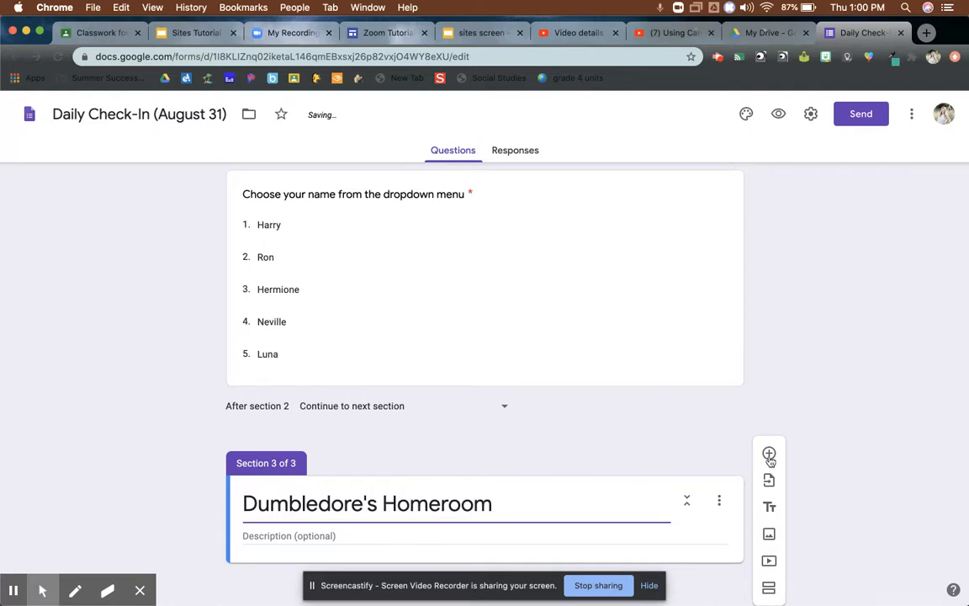
{"action": "left_click", "coordinate": [770, 456]}
{"action": "type", "text": "Chooser our name from the dropdown menu"}
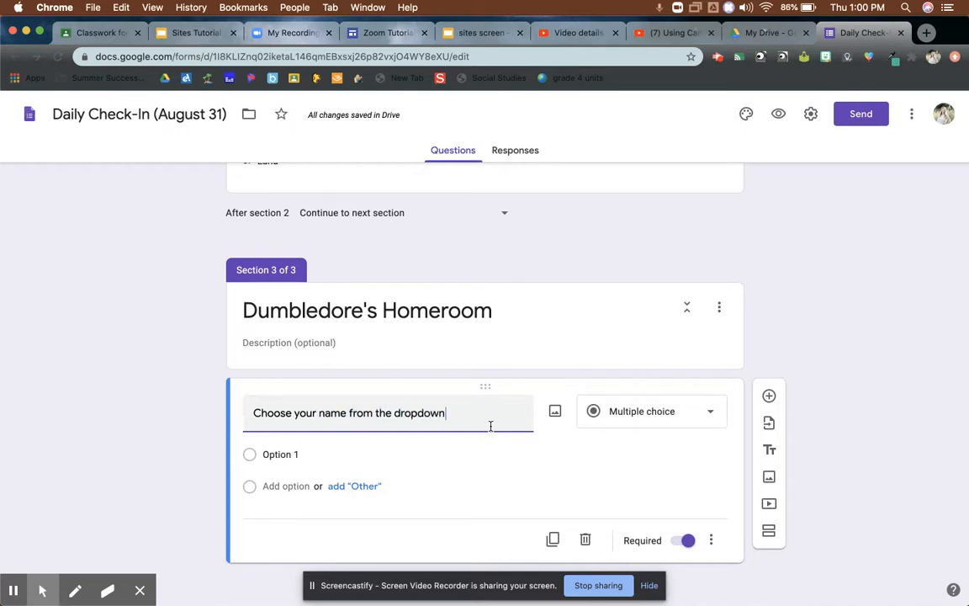
Make the question in Dumbledore's section a dropdown with the options Malfoy, Fred, Ginny and Dolores
{"action": "left_click", "coordinate": [332, 453]}
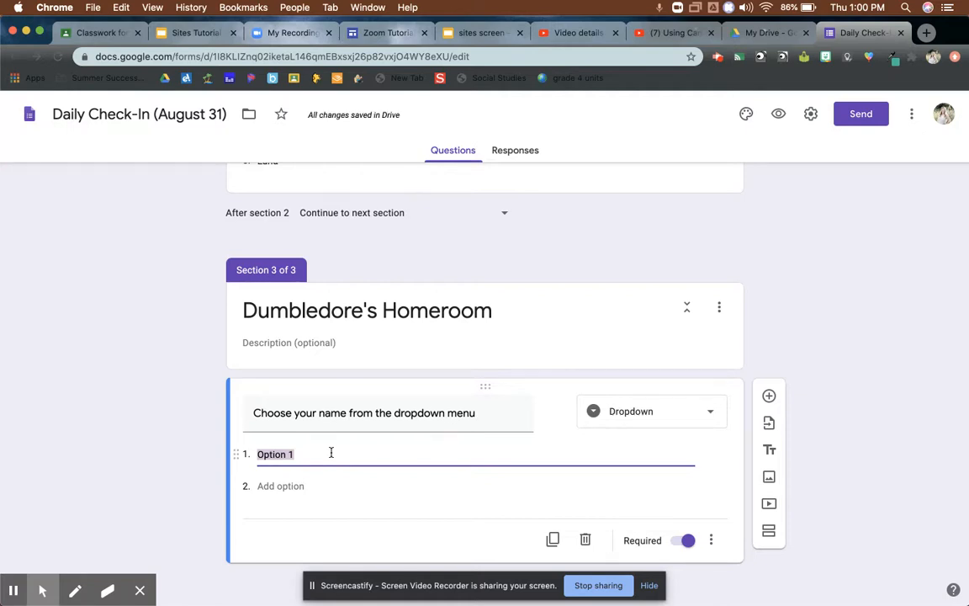
{"action": "type", "text": "Malfoy"}
{"action": "key", "text": "Return"}
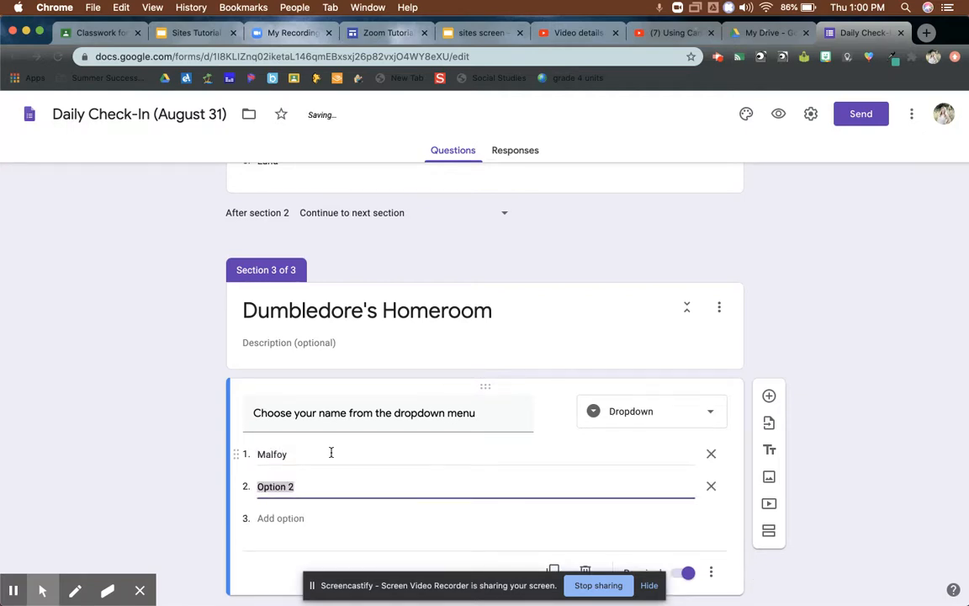
{"action": "type", "text": "Fred"}
{"action": "key", "text": "Return"}
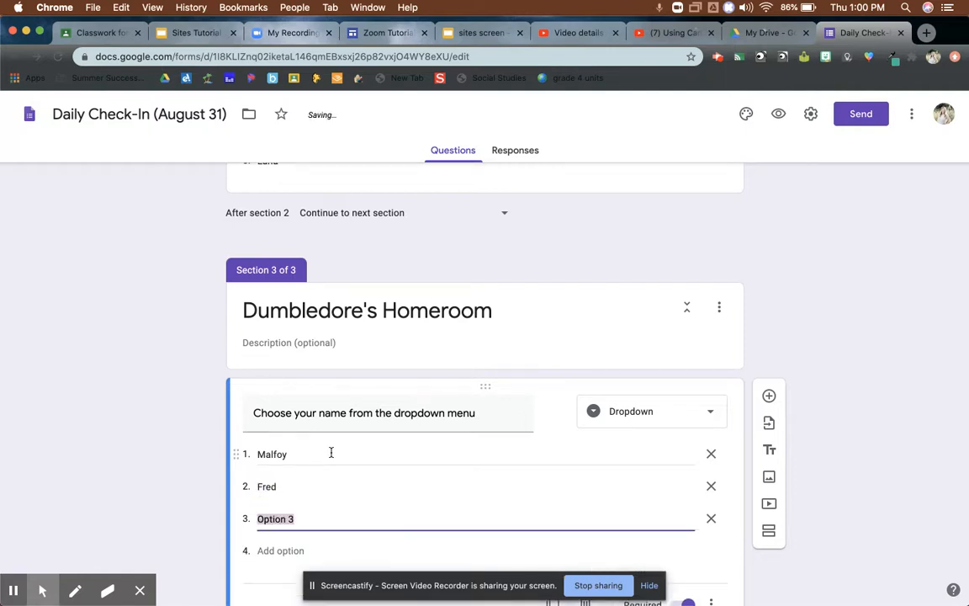
{"action": "type", "text": "Ginny"}
{"action": "key", "text": "Return"}
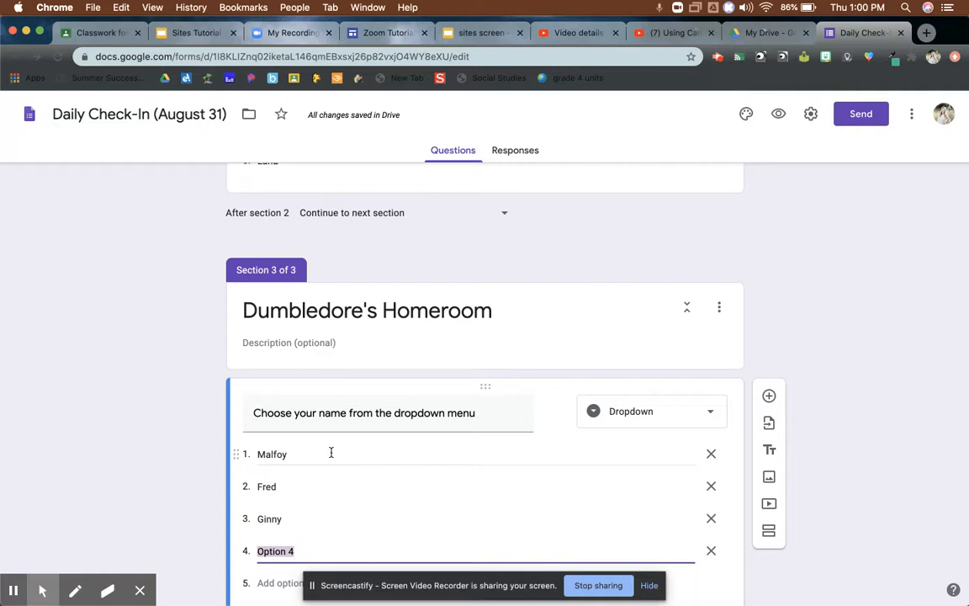
{"action": "type", "text": "Dol"}
{"action": "left_click", "coordinate": [799, 320]}
Add a fourth section after Dumbledore's Homeroom and title it "Daily Check In"
{"action": "scroll", "coordinate": [338, 461], "scroll_direction": "down", "scroll_amount": 3}
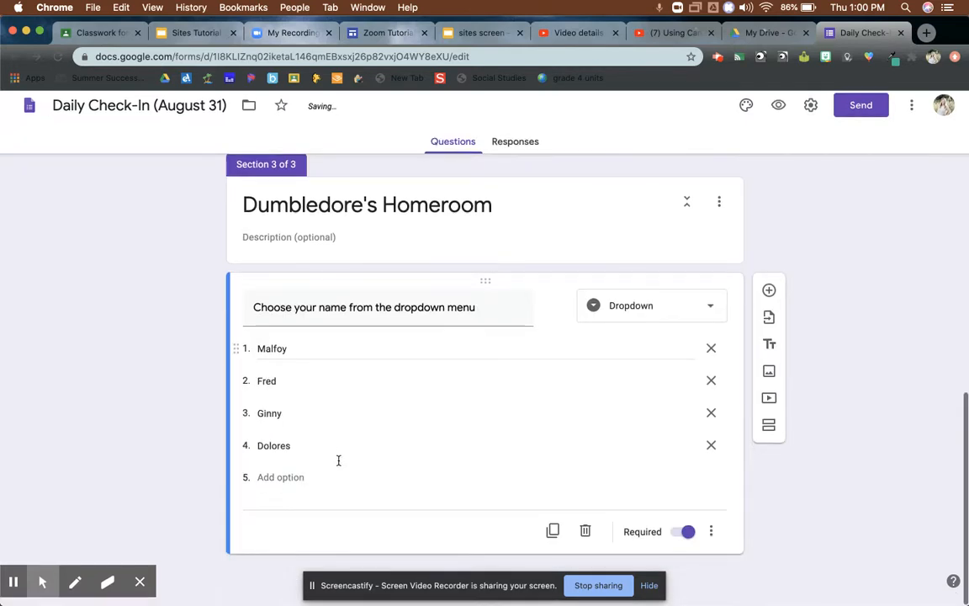
{"action": "left_click", "coordinate": [770, 436]}
{"action": "left_click", "coordinate": [330, 503]}
{"action": "type", "text": "Daily Check "}
{"action": "type", "text": "In"}
{"action": "left_click", "coordinate": [818, 316]}
{"action": "scroll", "coordinate": [450, 268], "scroll_direction": "up", "scroll_amount": 1}
{"action": "scroll", "coordinate": [449, 269], "scroll_direction": "up", "scroll_amount": 10}
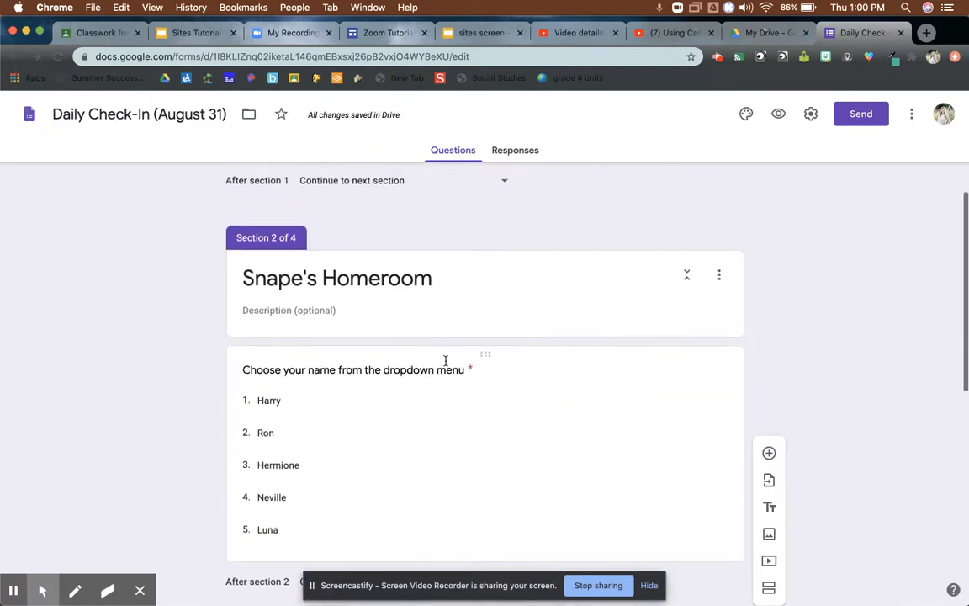
{"action": "scroll", "coordinate": [402, 351], "scroll_direction": "down", "scroll_amount": 5}
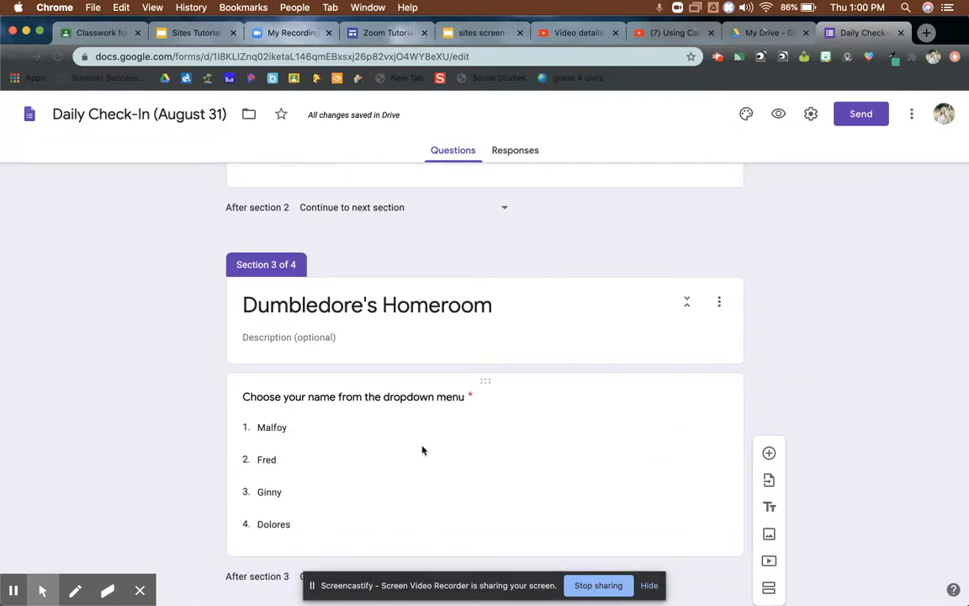
Turn on going to a section based on the answer for the "Who is your homeroom teacher?" question
{"action": "scroll", "coordinate": [422, 450], "scroll_direction": "up", "scroll_amount": 6}
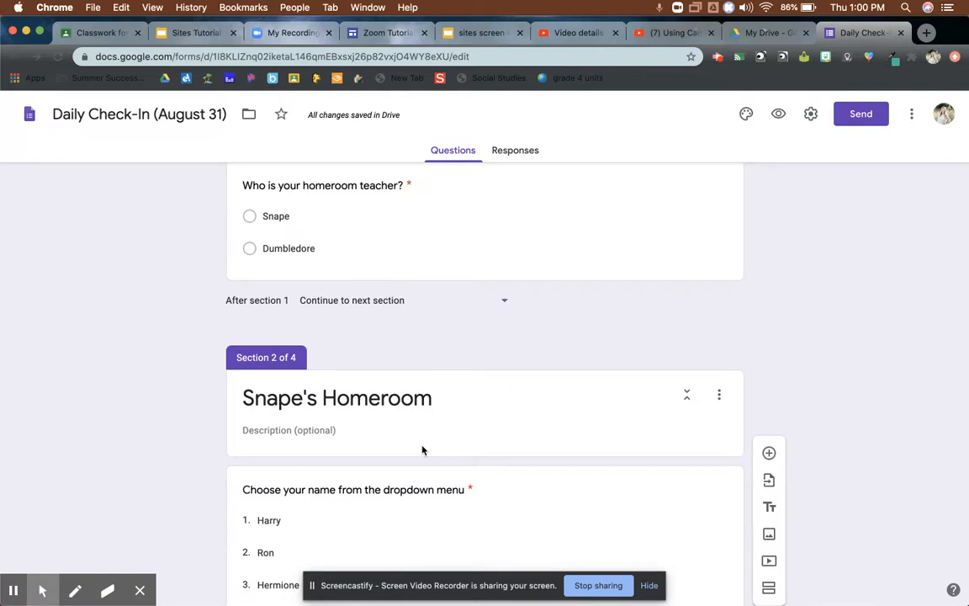
{"action": "scroll", "coordinate": [423, 450], "scroll_direction": "up", "scroll_amount": 4}
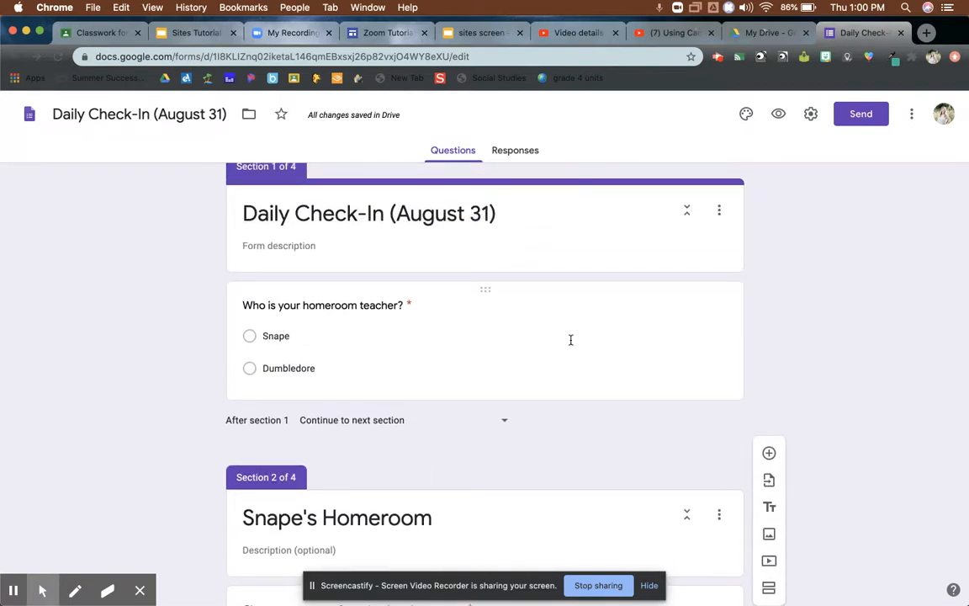
{"action": "left_click", "coordinate": [571, 343]}
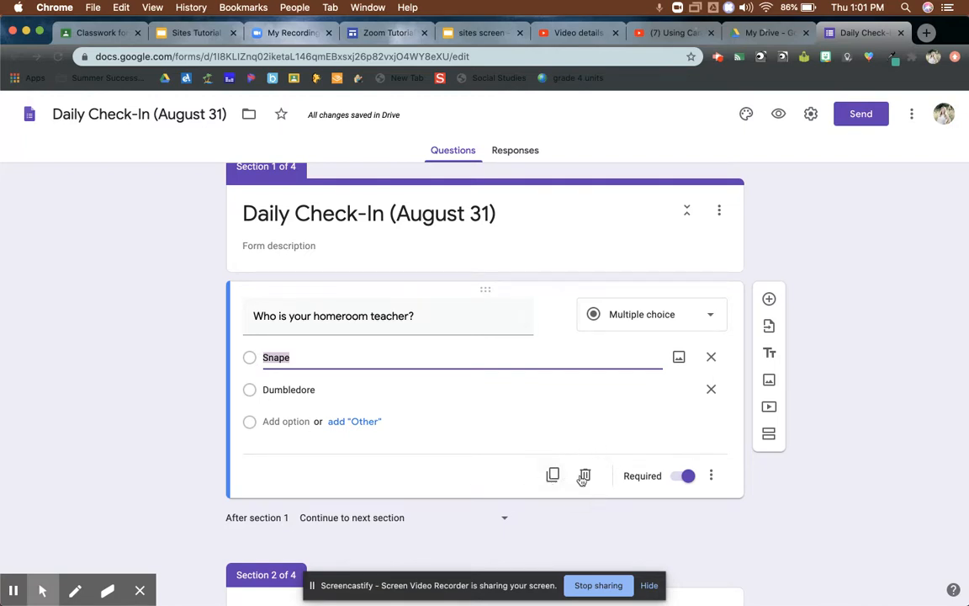
{"action": "left_click", "coordinate": [711, 477]}
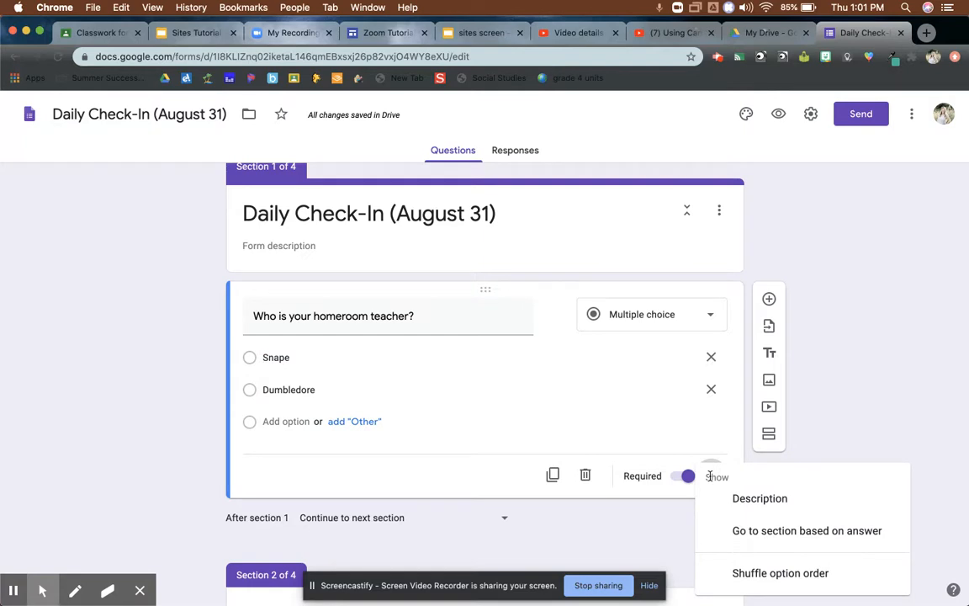
{"action": "left_click", "coordinate": [741, 532]}
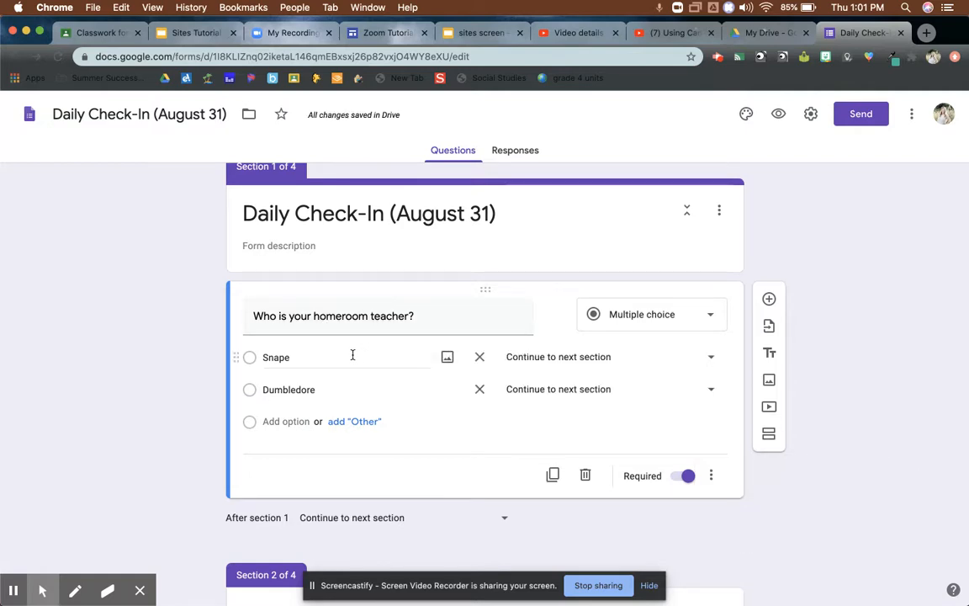
Route the Snape answer to section 2 (Snape's Homeroom) and the Dumbledore answer to section 3 (Dumbledore's Homeroom)
{"action": "left_click", "coordinate": [712, 358]}
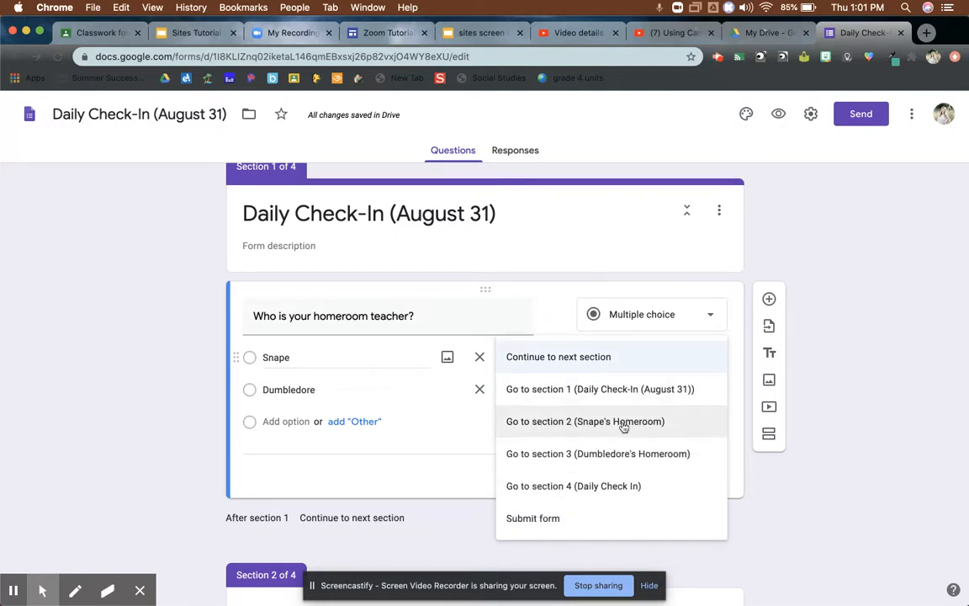
{"action": "left_click", "coordinate": [623, 425]}
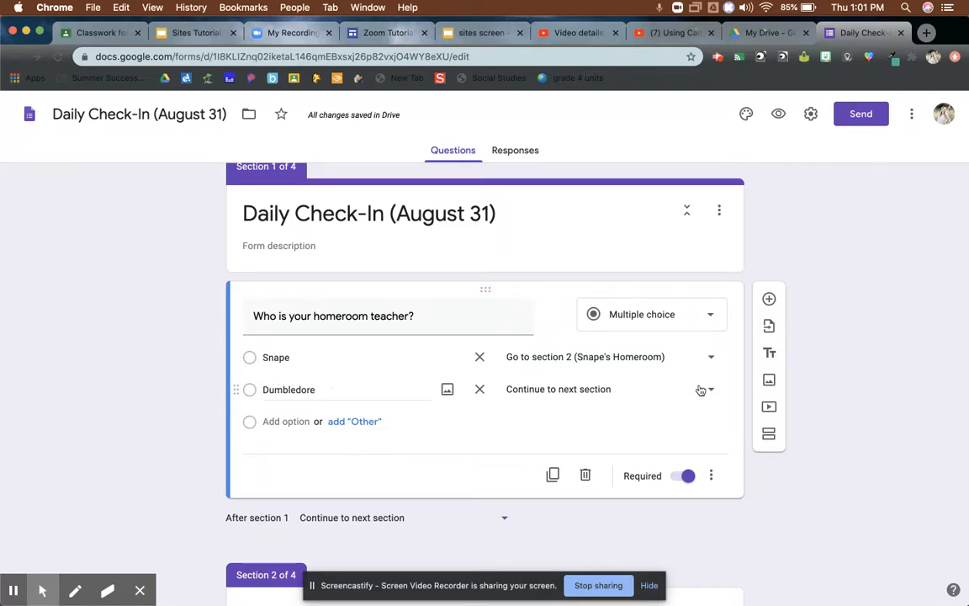
{"action": "left_click", "coordinate": [649, 392]}
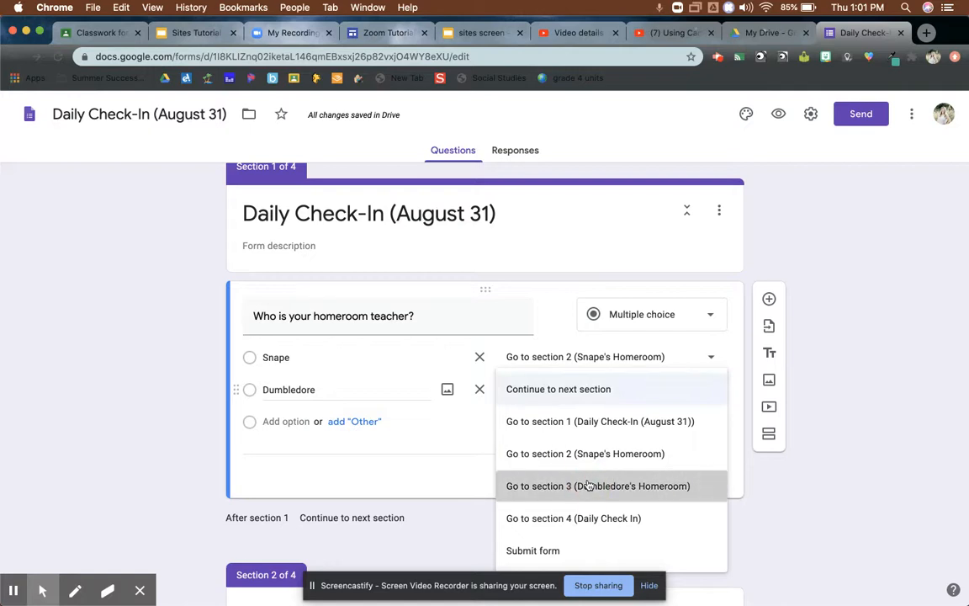
{"action": "left_click", "coordinate": [592, 485]}
{"action": "left_click", "coordinate": [14, 592]}
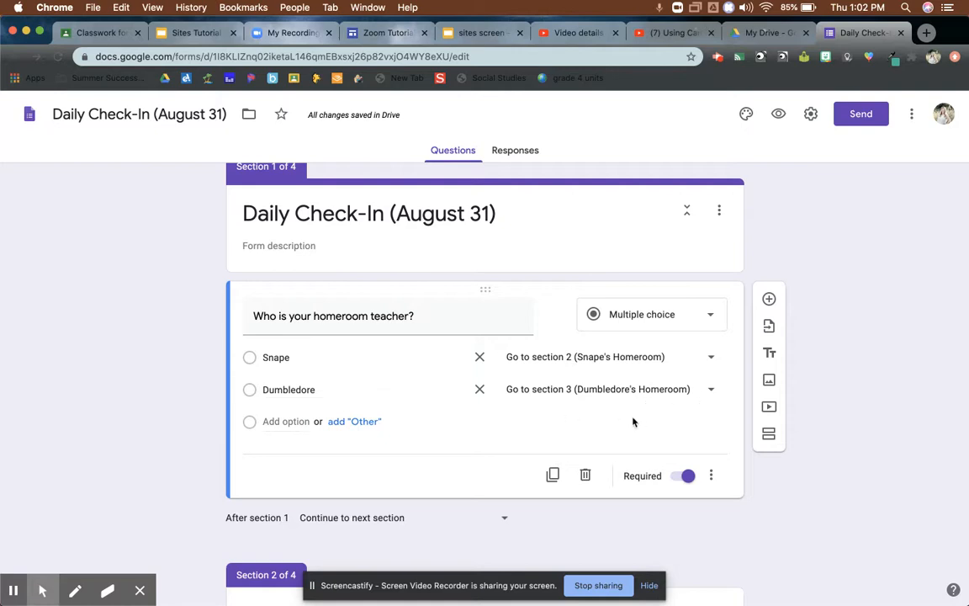
{"action": "scroll", "coordinate": [527, 435], "scroll_direction": "down", "scroll_amount": 1}
{"action": "left_click", "coordinate": [505, 465]}
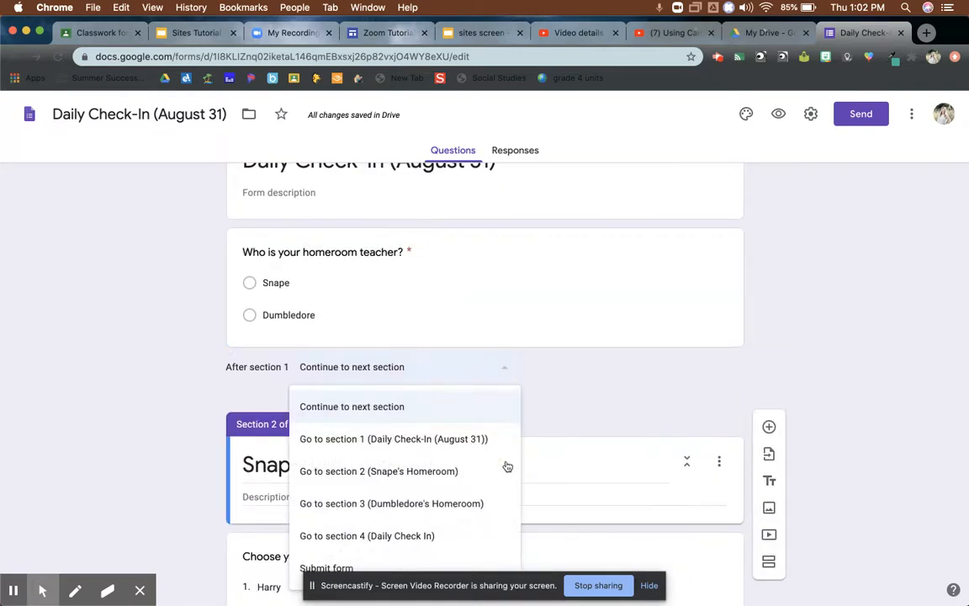
{"action": "left_click", "coordinate": [848, 322]}
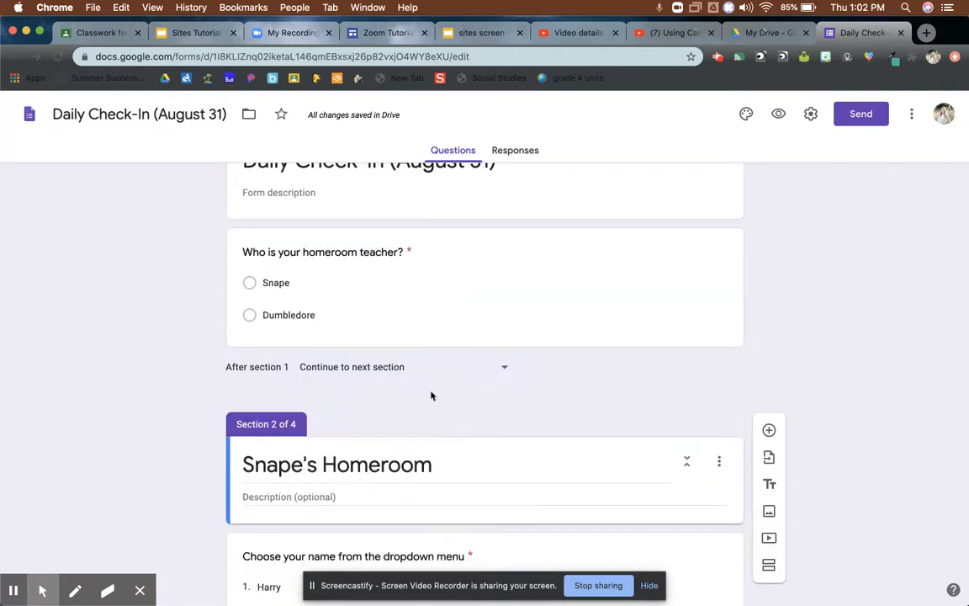
Make the form go to section 4 (Daily Check In) after section 2, Snape's Homeroom
{"action": "scroll", "coordinate": [431, 394], "scroll_direction": "down", "scroll_amount": 5}
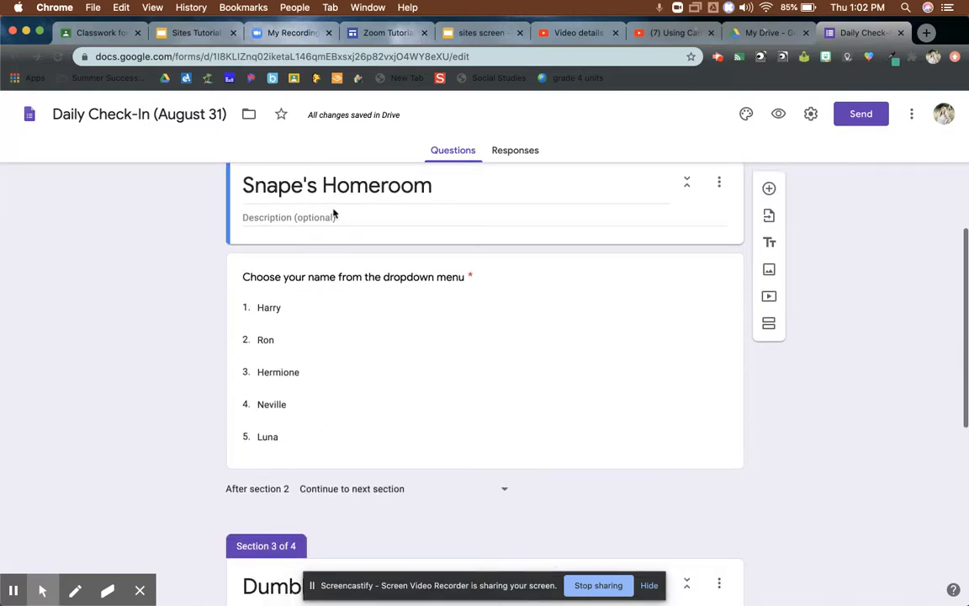
{"action": "scroll", "coordinate": [474, 362], "scroll_direction": "up", "scroll_amount": 1}
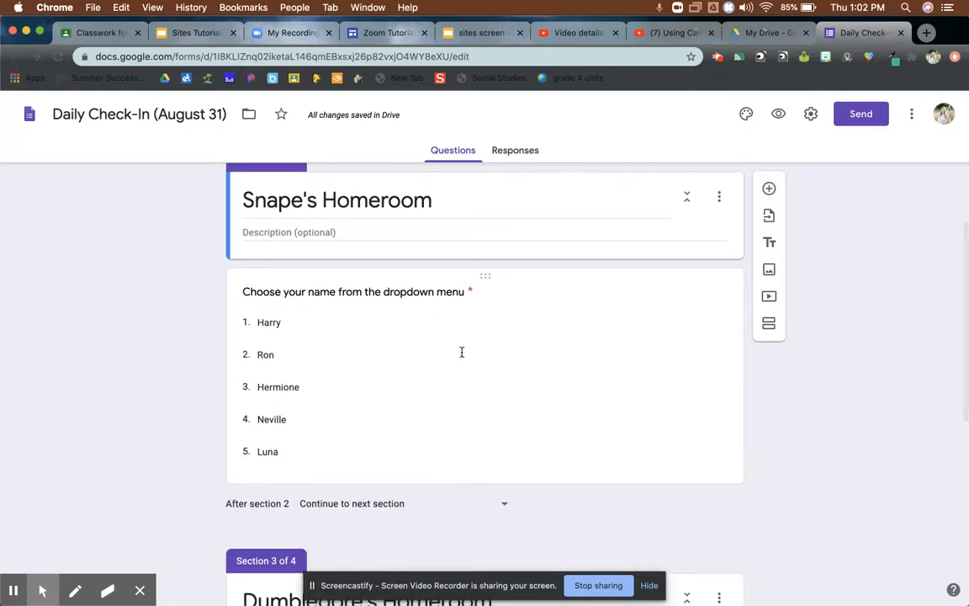
{"action": "scroll", "coordinate": [461, 352], "scroll_direction": "down", "scroll_amount": 1}
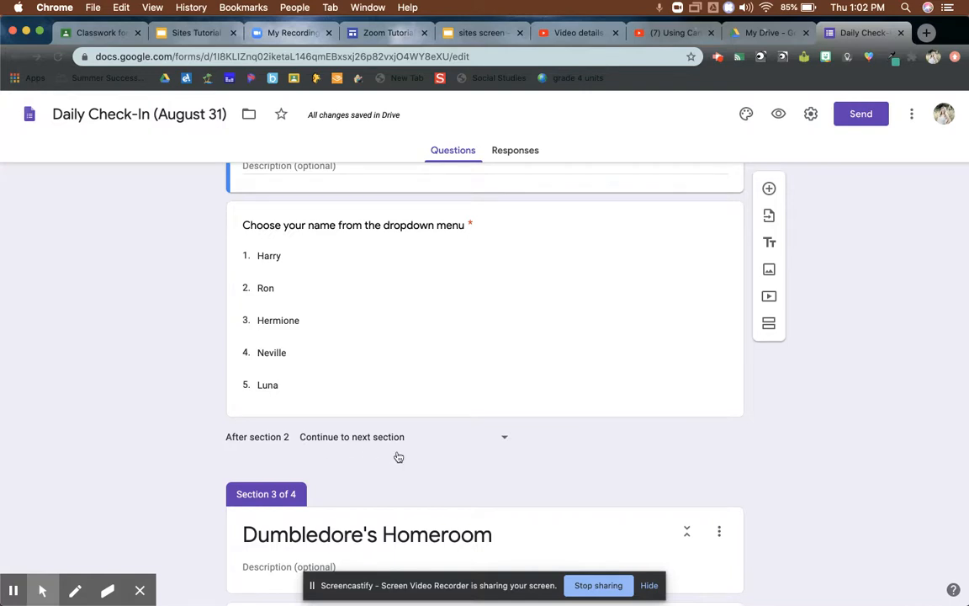
{"action": "left_click", "coordinate": [503, 437]}
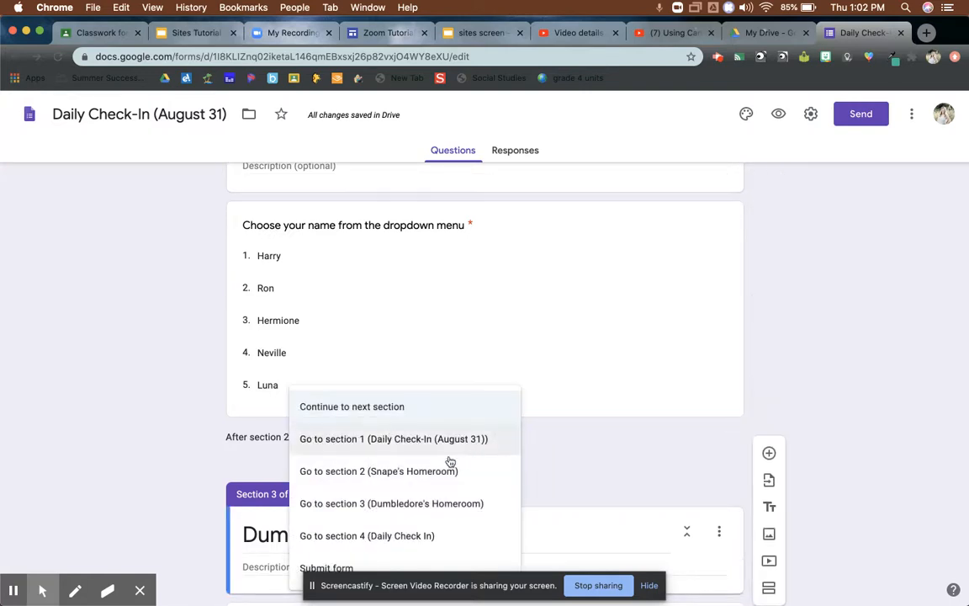
{"action": "left_click", "coordinate": [395, 538]}
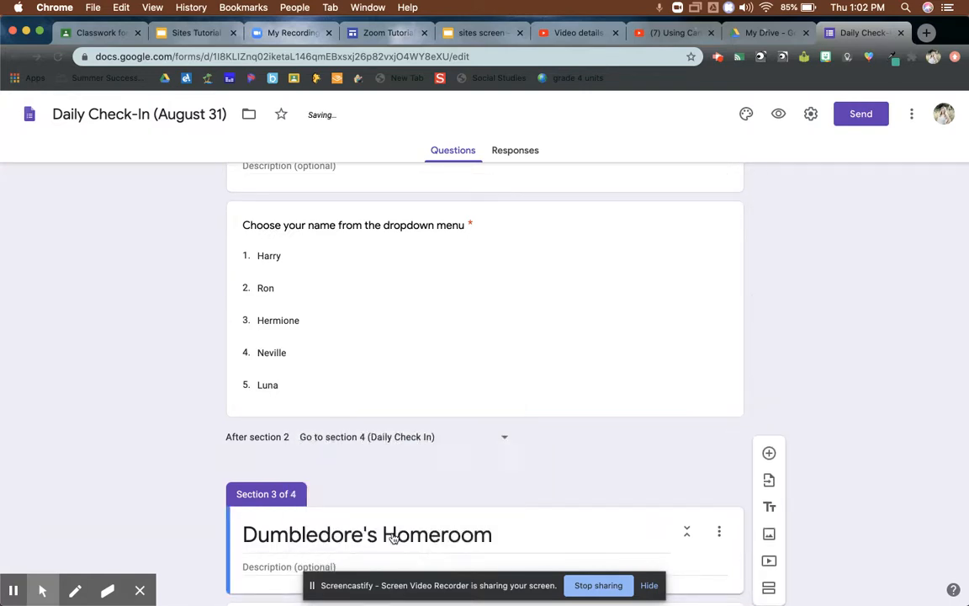
Make the form go to section 4 (Daily Check In) after section 3, Dumbledore's Homeroom
{"action": "scroll", "coordinate": [444, 465], "scroll_direction": "down", "scroll_amount": 5}
{"action": "scroll", "coordinate": [444, 464], "scroll_direction": "down", "scroll_amount": 4}
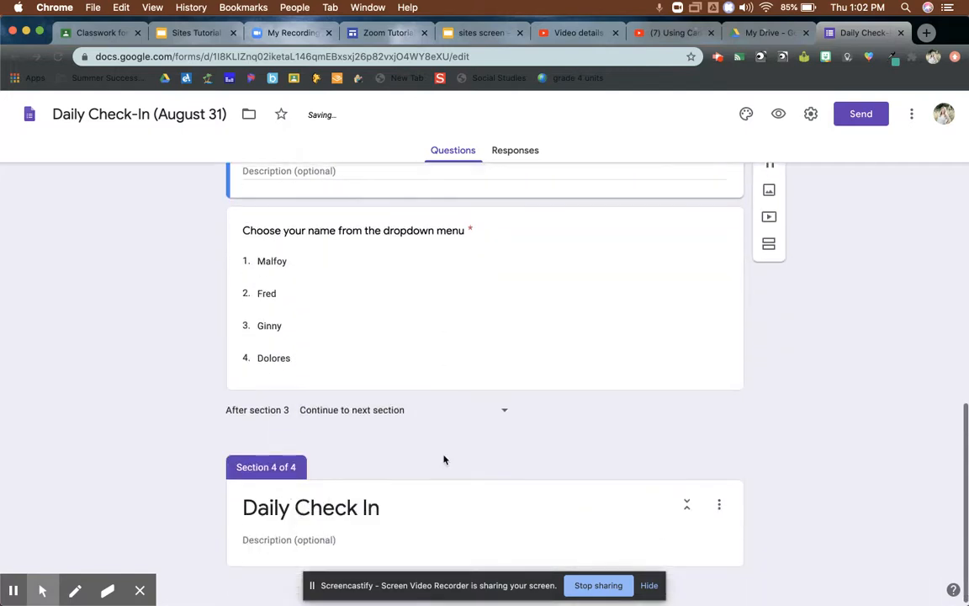
{"action": "left_click", "coordinate": [481, 405]}
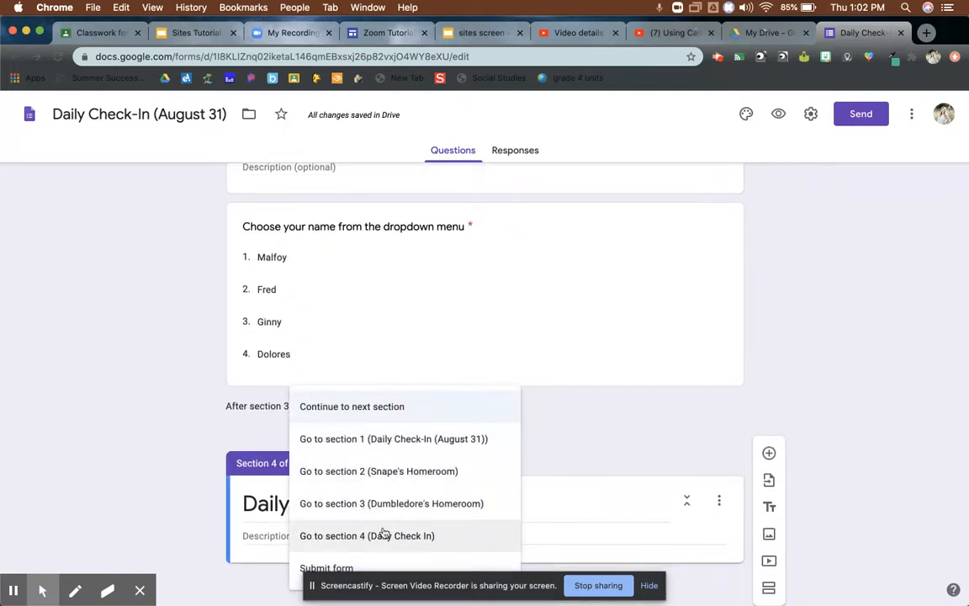
{"action": "left_click", "coordinate": [354, 535]}
{"action": "left_click", "coordinate": [872, 412]}
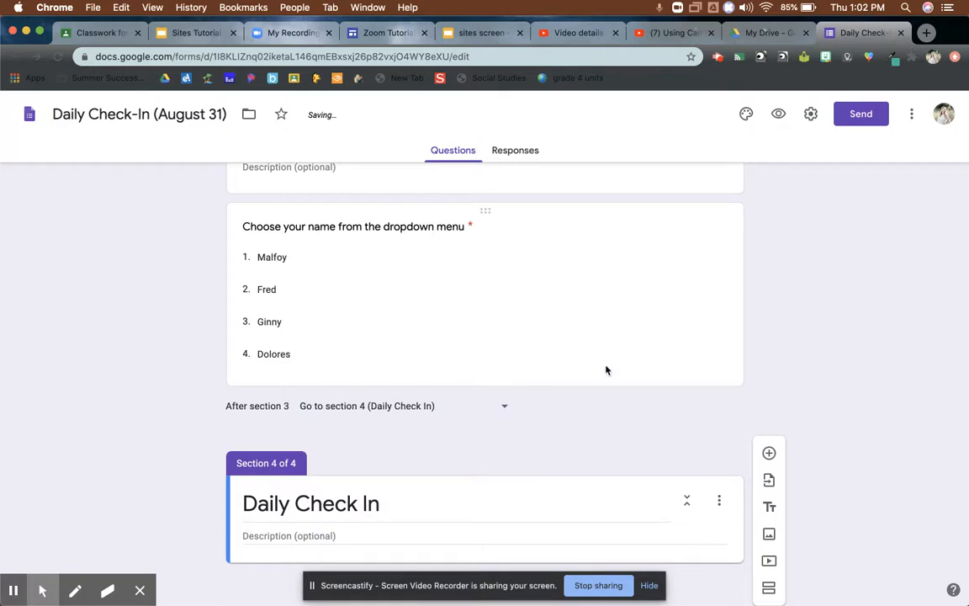
Add a question to the Daily Check In section and upload 1.png from the DailyCheck-ins folder as its image
{"action": "scroll", "coordinate": [568, 310], "scroll_direction": "up", "scroll_amount": 14}
{"action": "scroll", "coordinate": [568, 311], "scroll_direction": "up", "scroll_amount": 3}
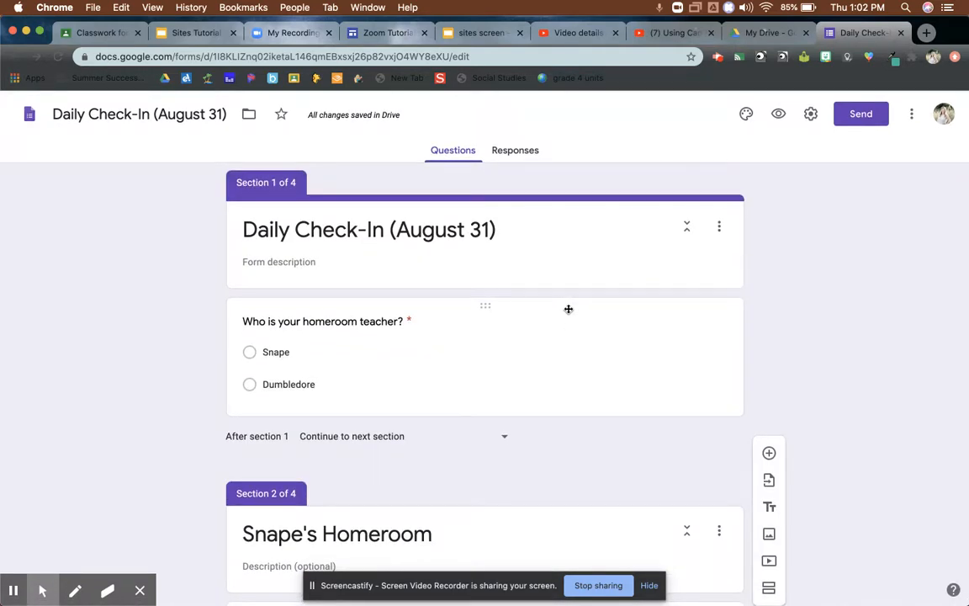
{"action": "scroll", "coordinate": [568, 310], "scroll_direction": "down", "scroll_amount": 16}
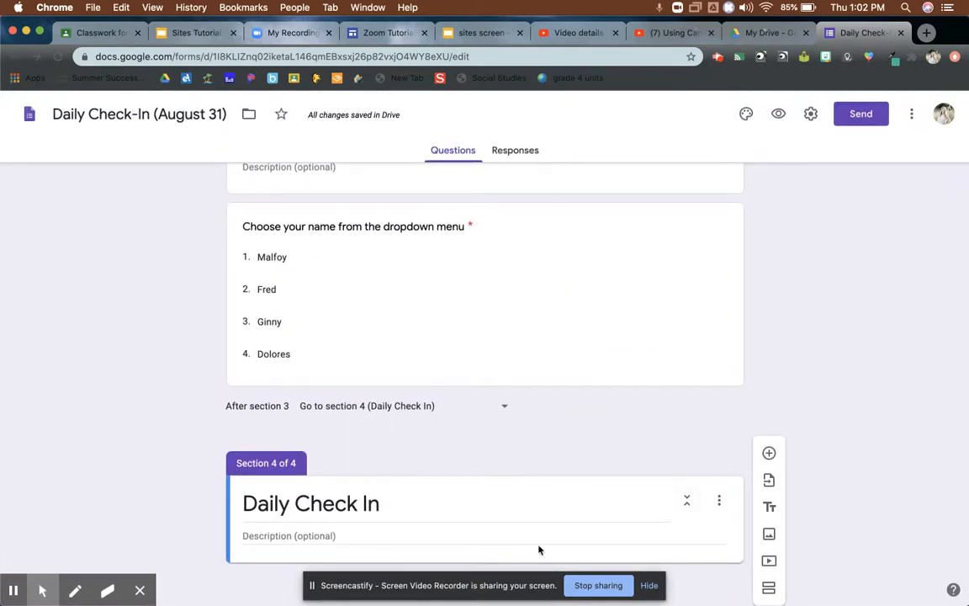
{"action": "left_click", "coordinate": [769, 452]}
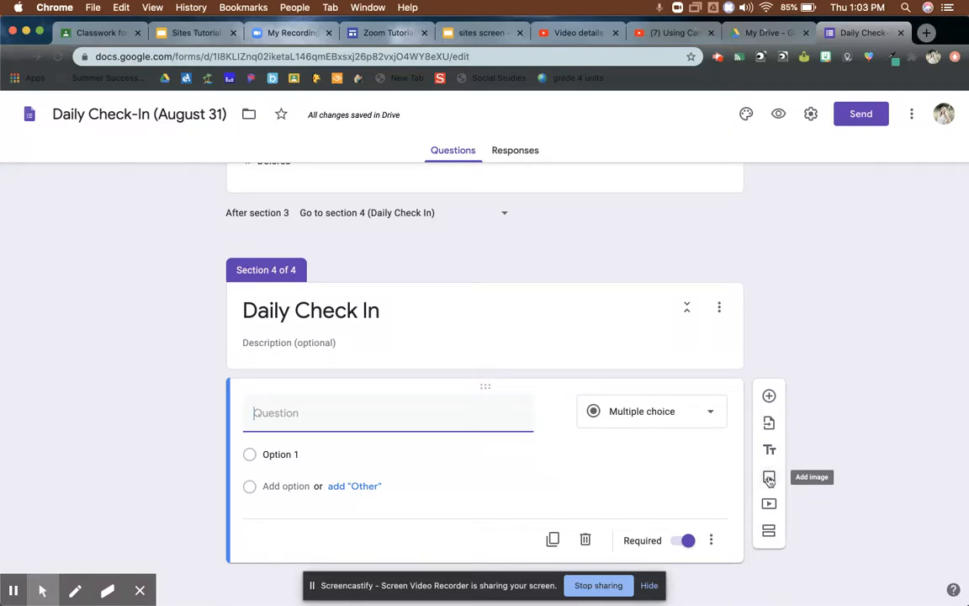
{"action": "mouse_move", "coordinate": [573, 415]}
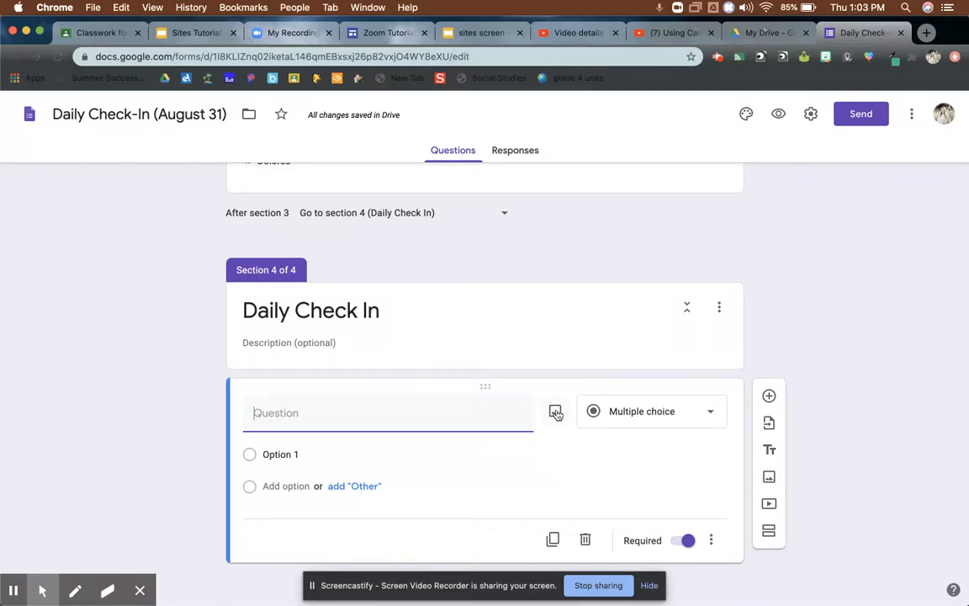
{"action": "left_click", "coordinate": [556, 413]}
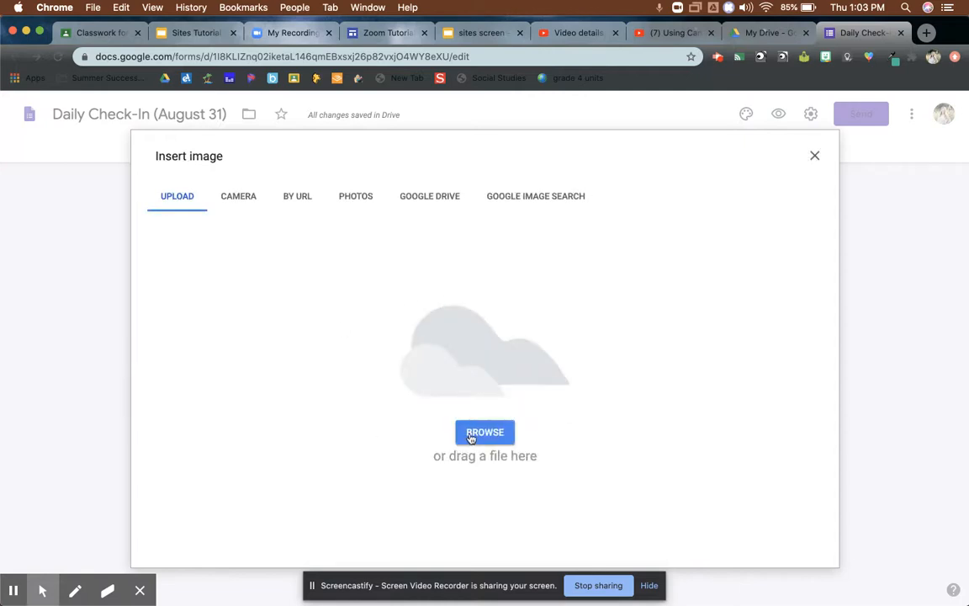
{"action": "left_click_drag", "start_coordinate": [1, 383], "coordinate": [165, 385]}
{"action": "left_click", "coordinate": [74, 368]}
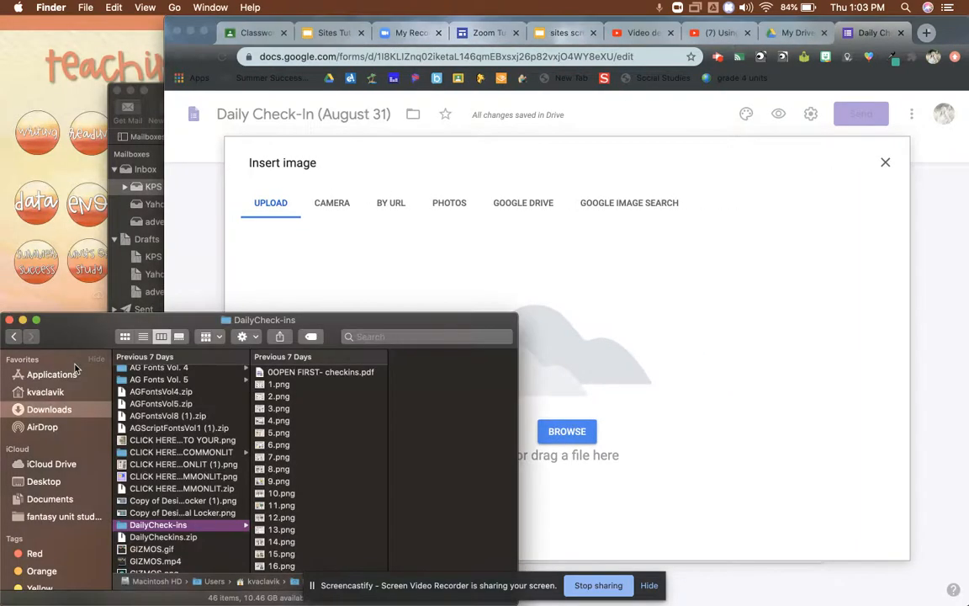
{"action": "left_click_drag", "start_coordinate": [291, 388], "coordinate": [637, 384]}
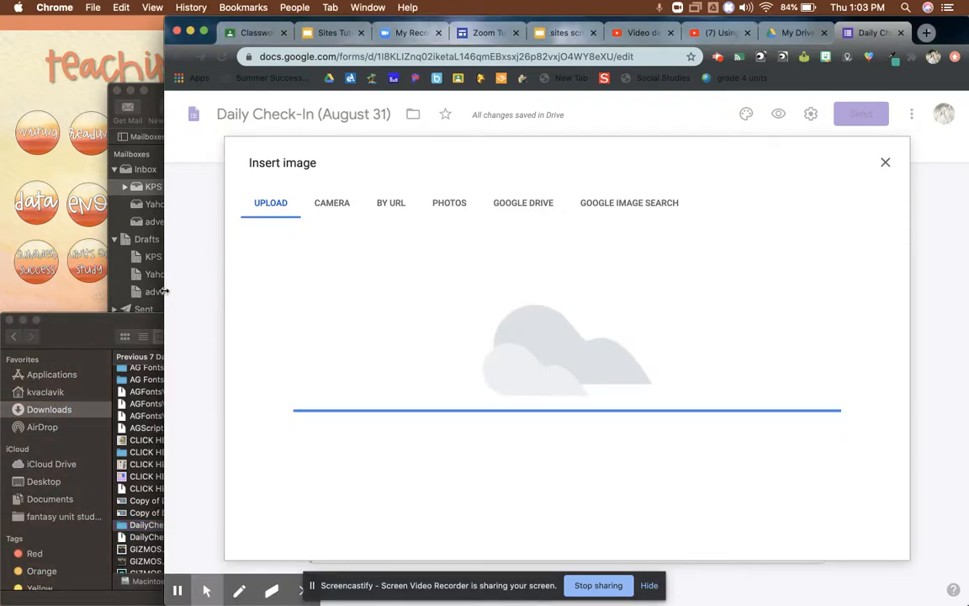
{"action": "left_click_drag", "start_coordinate": [164, 291], "coordinate": [2, 278]}
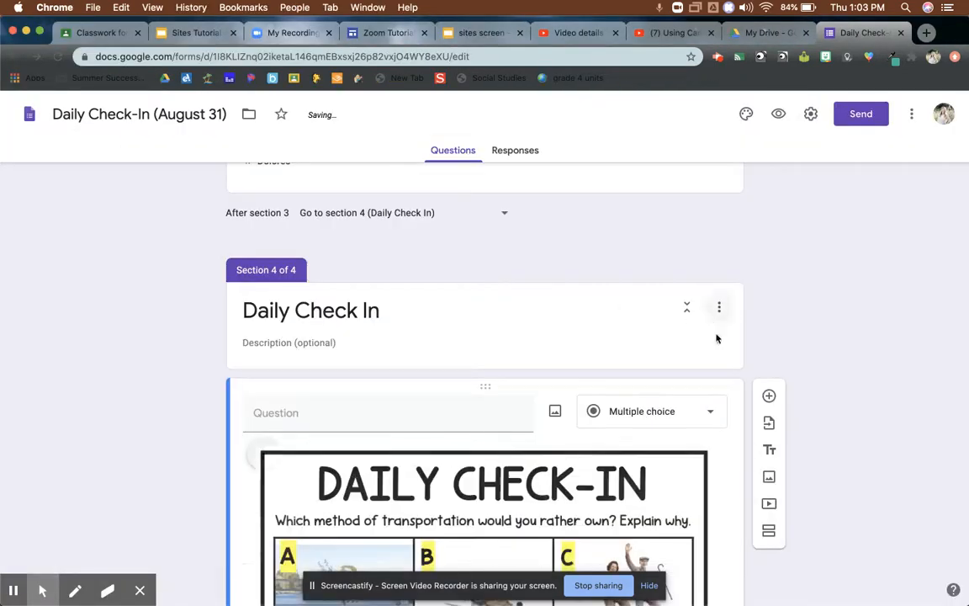
Title the image question "Which method of transportation would you rather own?"
{"action": "scroll", "coordinate": [743, 406], "scroll_direction": "down", "scroll_amount": 5}
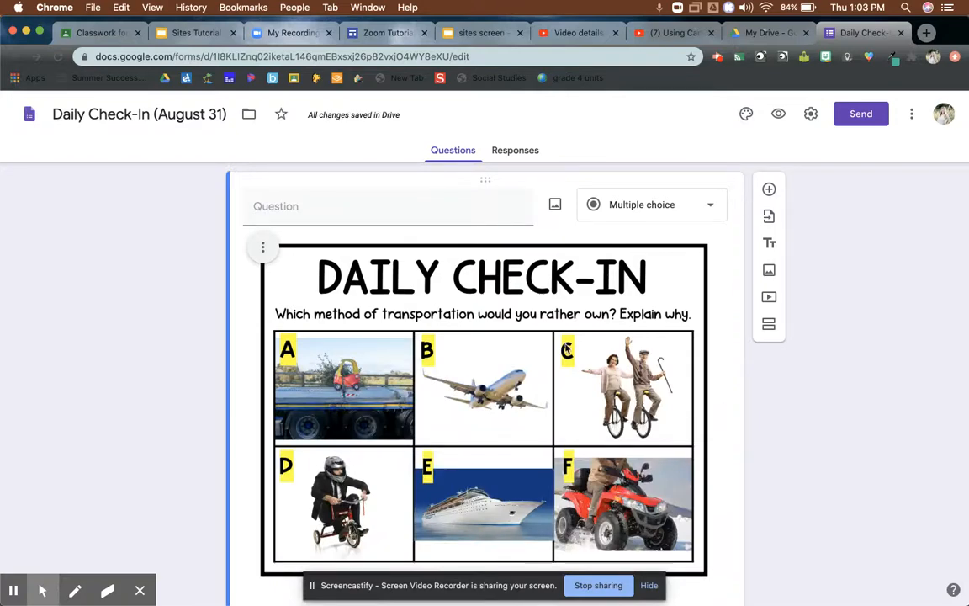
{"action": "scroll", "coordinate": [566, 349], "scroll_direction": "down", "scroll_amount": 1}
{"action": "scroll", "coordinate": [566, 349], "scroll_direction": "down", "scroll_amount": 2}
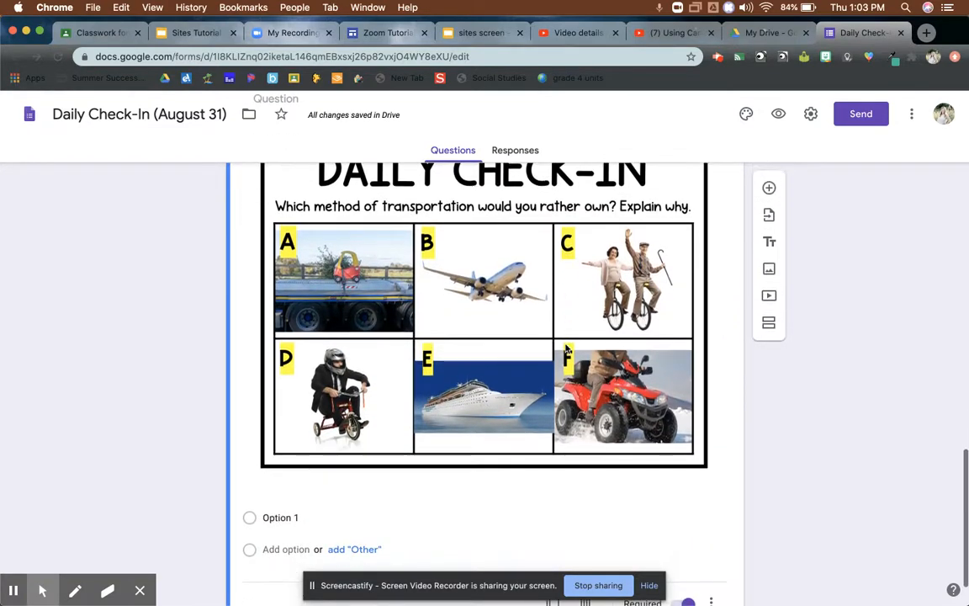
{"action": "scroll", "coordinate": [360, 457], "scroll_direction": "up", "scroll_amount": 4}
{"action": "left_click", "coordinate": [341, 253]}
{"action": "type", "text": "Which method of transpo"}
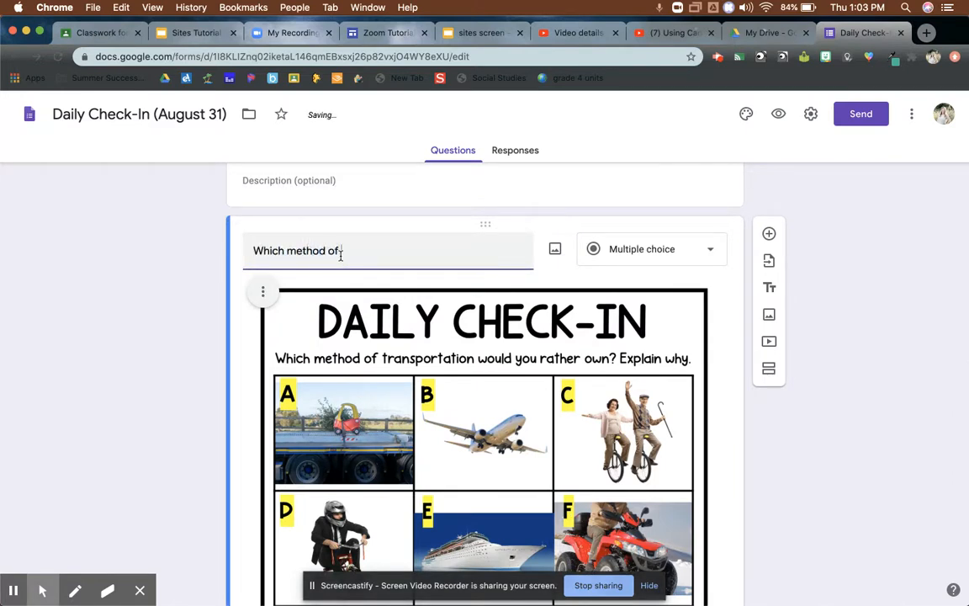
{"action": "key", "text": "BackSpace"}
{"action": "type", "text": "portatio"}
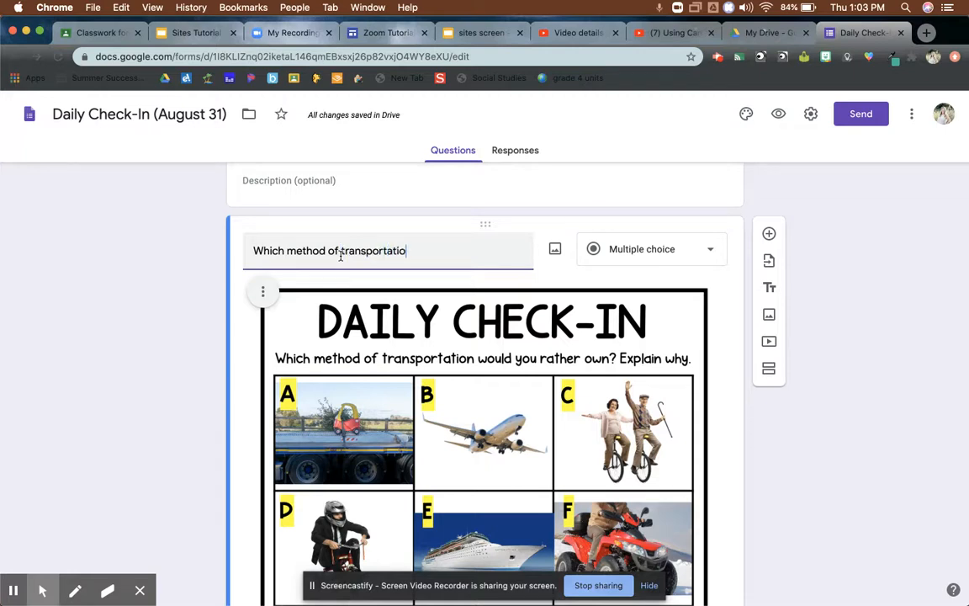
{"action": "type", "text": "n would you rather own?"}
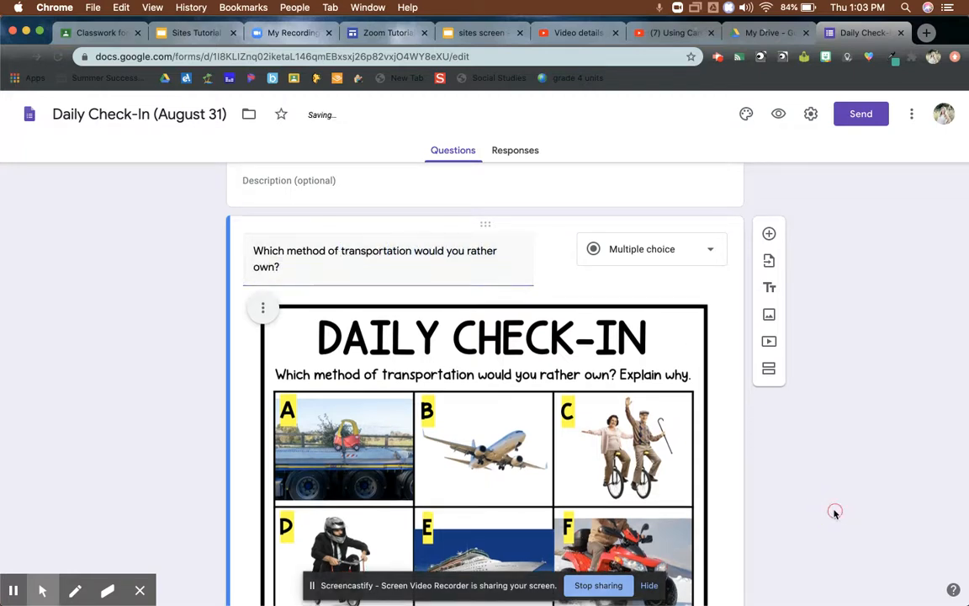
Enter "A" as the first answer option of the transportation question and start a second option
{"action": "scroll", "coordinate": [836, 512], "scroll_direction": "down", "scroll_amount": 5}
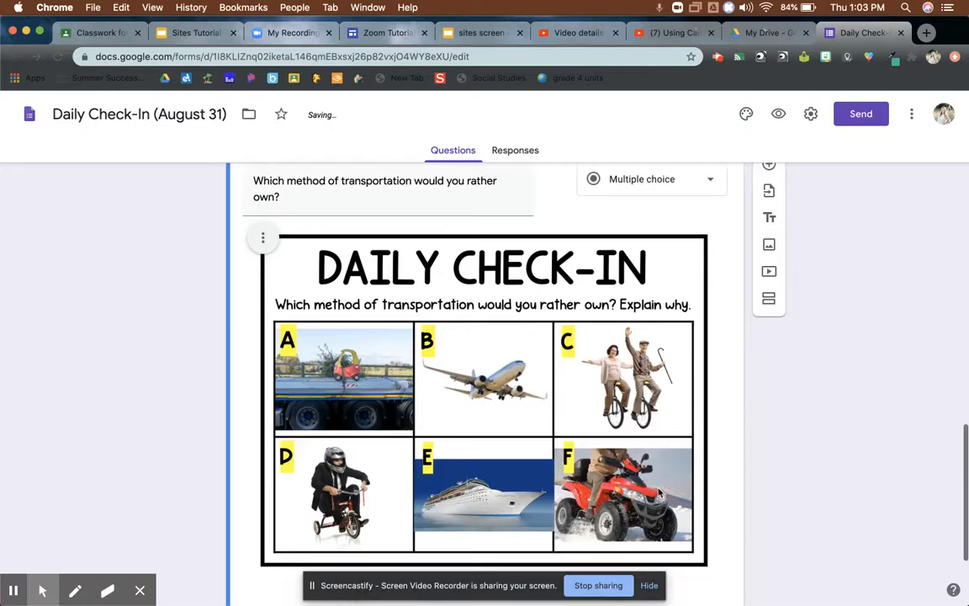
{"action": "scroll", "coordinate": [660, 493], "scroll_direction": "up", "scroll_amount": 1}
{"action": "left_click", "coordinate": [321, 512]}
{"action": "type", "text": "A"}
{"action": "key", "text": "Return"}
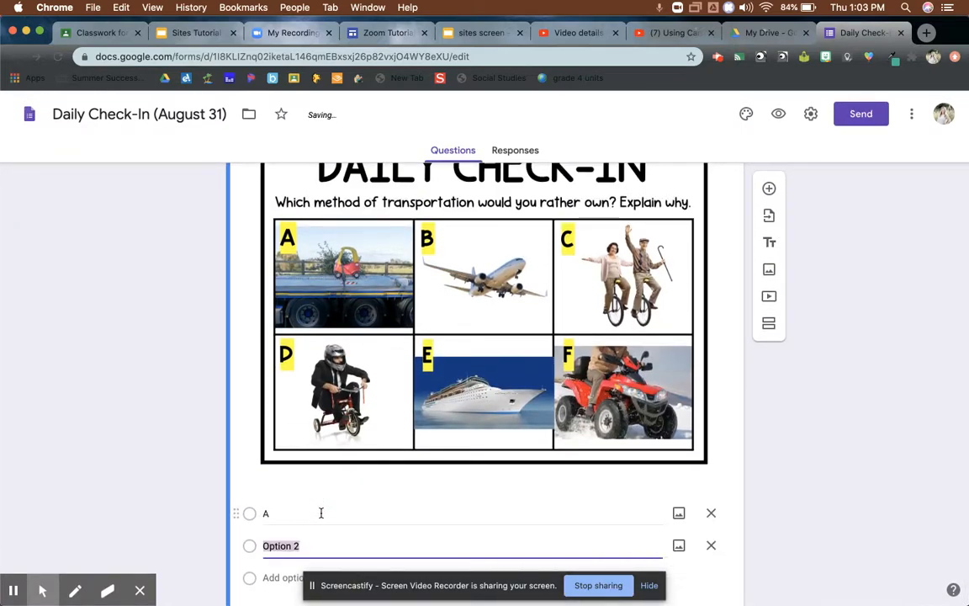
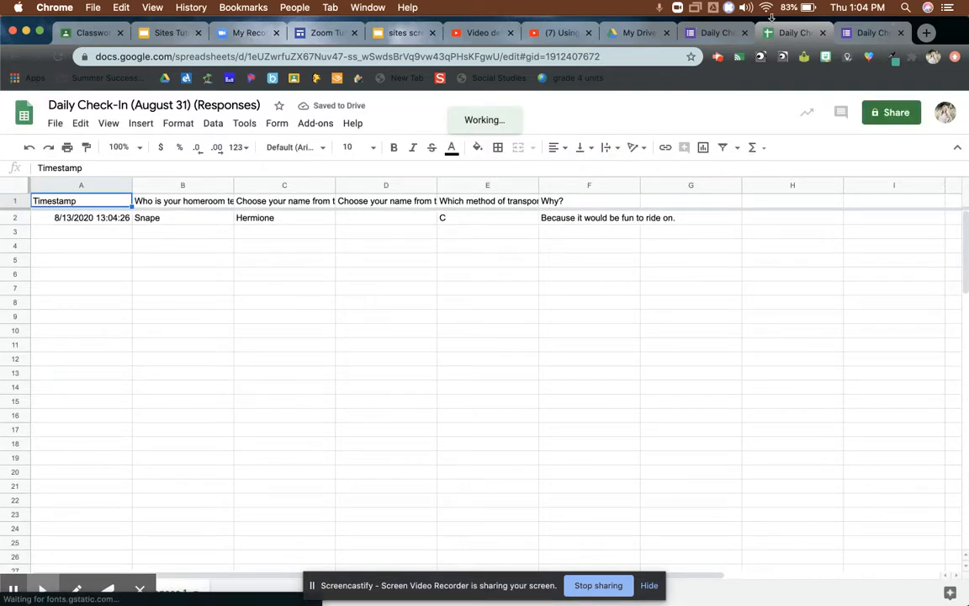
Return from the response spreadsheet to the form's questions and review its sections through the Daily Check In question
{"action": "left_click", "coordinate": [697, 34]}
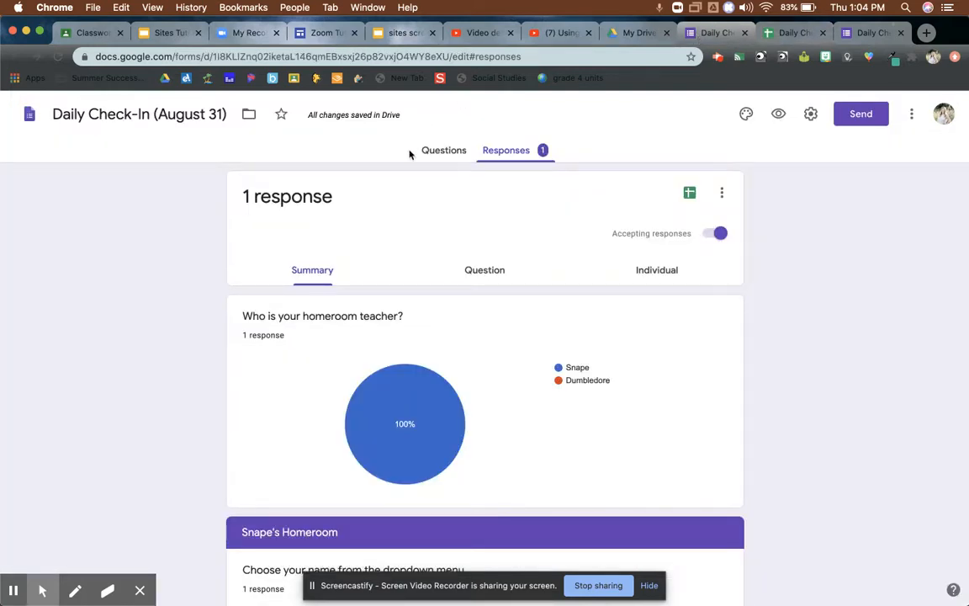
{"action": "left_click", "coordinate": [455, 148]}
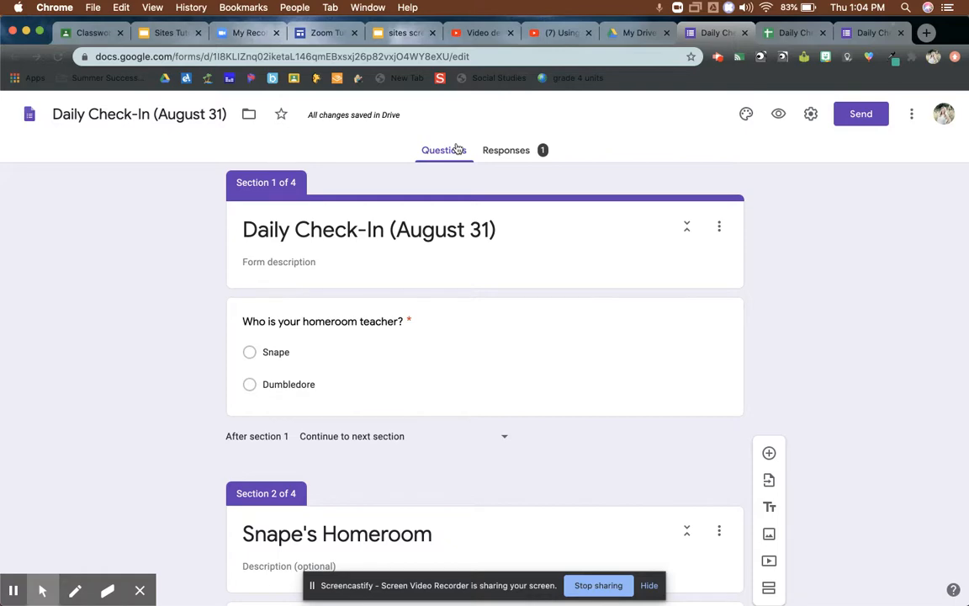
{"action": "scroll", "coordinate": [771, 456], "scroll_direction": "down", "scroll_amount": 6}
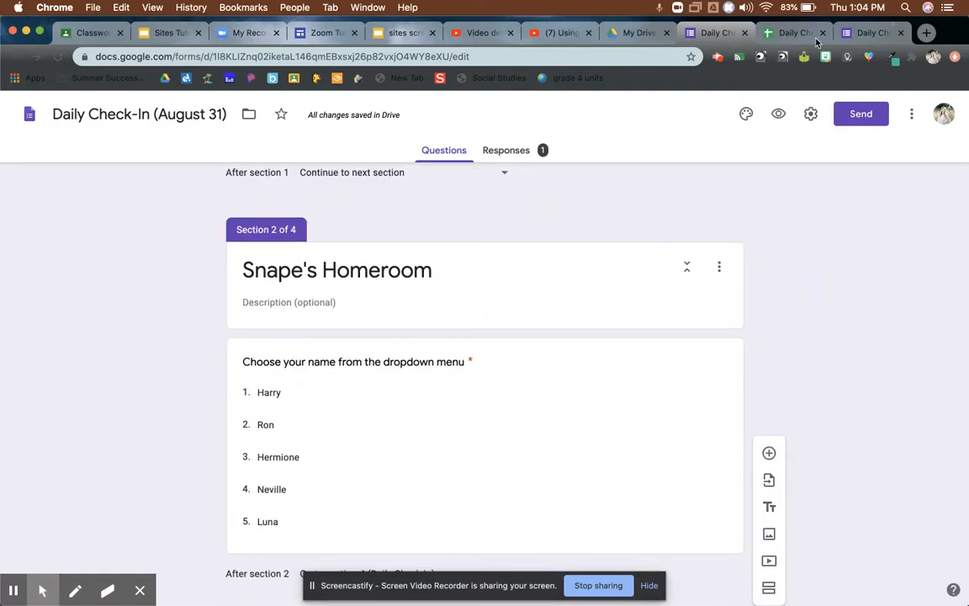
{"action": "scroll", "coordinate": [646, 342], "scroll_direction": "down", "scroll_amount": 10}
{"action": "scroll", "coordinate": [644, 341], "scroll_direction": "up", "scroll_amount": 5}
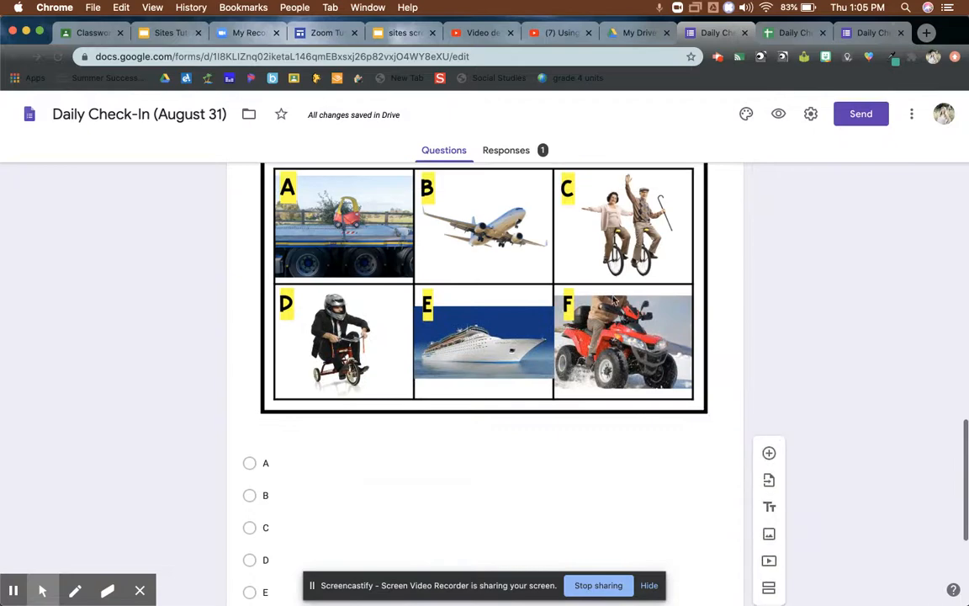
{"action": "scroll", "coordinate": [603, 292], "scroll_direction": "up", "scroll_amount": 3}
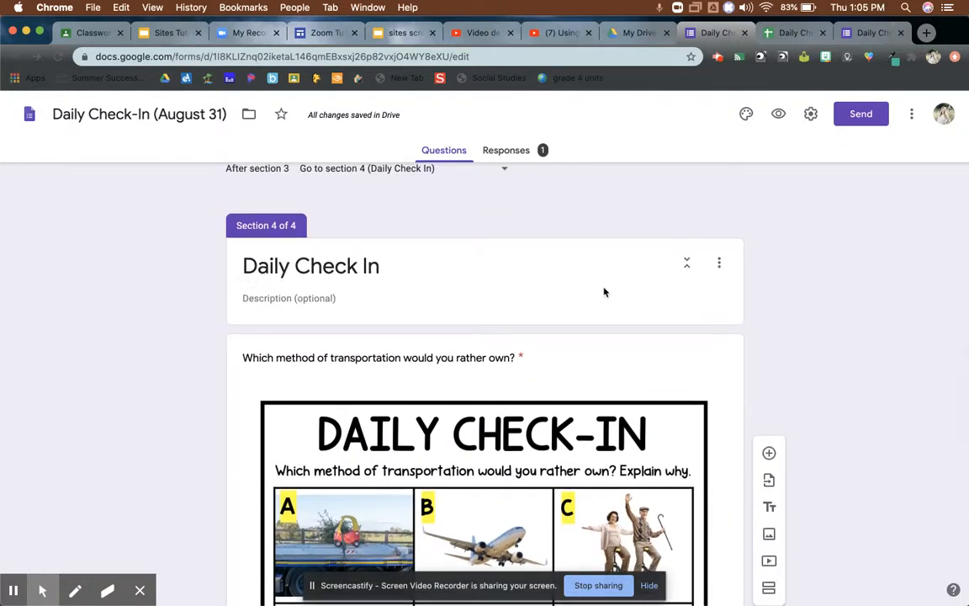
{"action": "scroll", "coordinate": [603, 291], "scroll_direction": "up", "scroll_amount": 15}
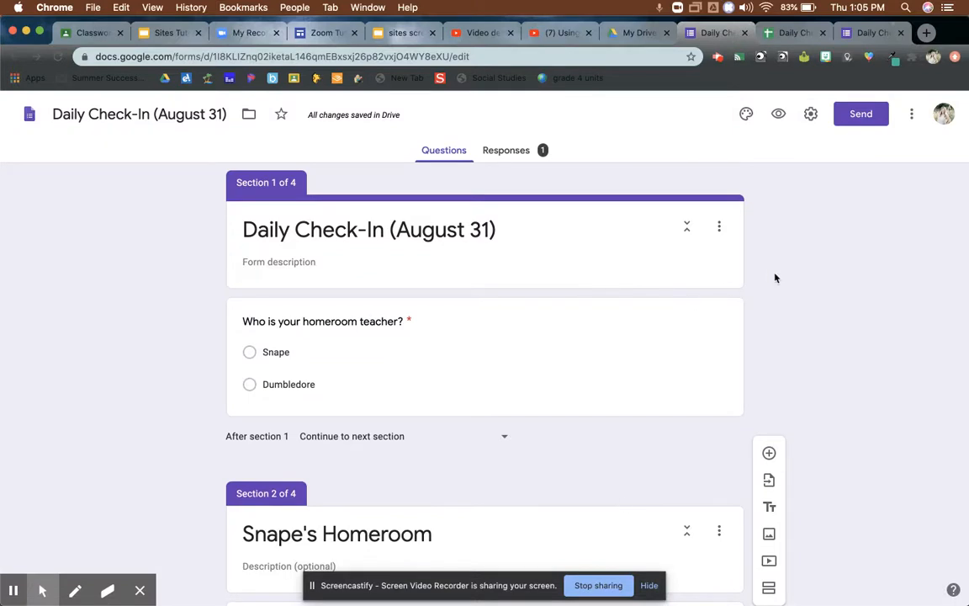
Make a copy of the form named "Daily Check-In (September 1)" in My Drive
{"action": "left_click", "coordinate": [911, 115]}
{"action": "left_click", "coordinate": [899, 199]}
{"action": "left_click", "coordinate": [450, 321]}
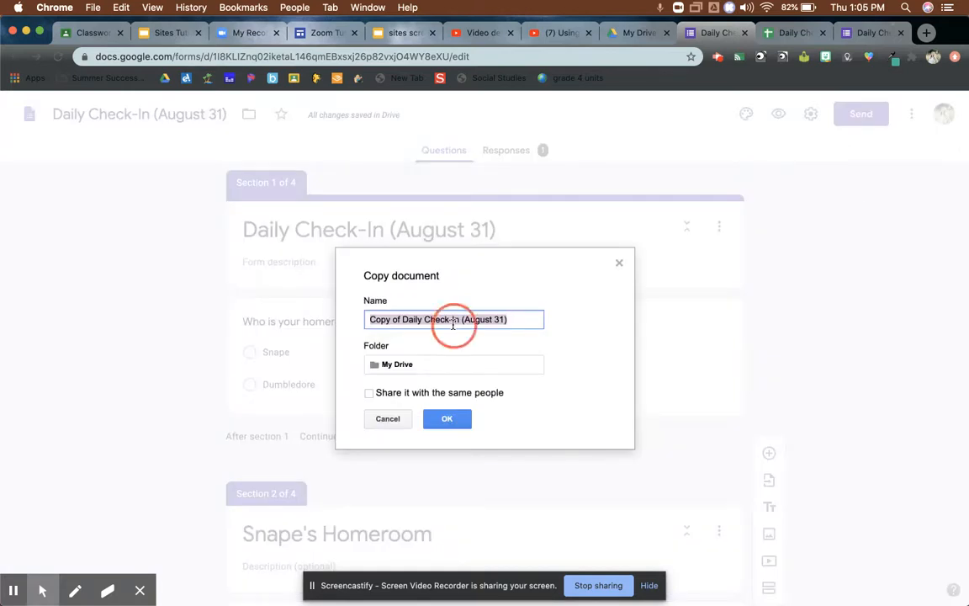
{"action": "left_click_drag", "start_coordinate": [404, 325], "coordinate": [369, 320]}
{"action": "key", "text": "BackSpace"}
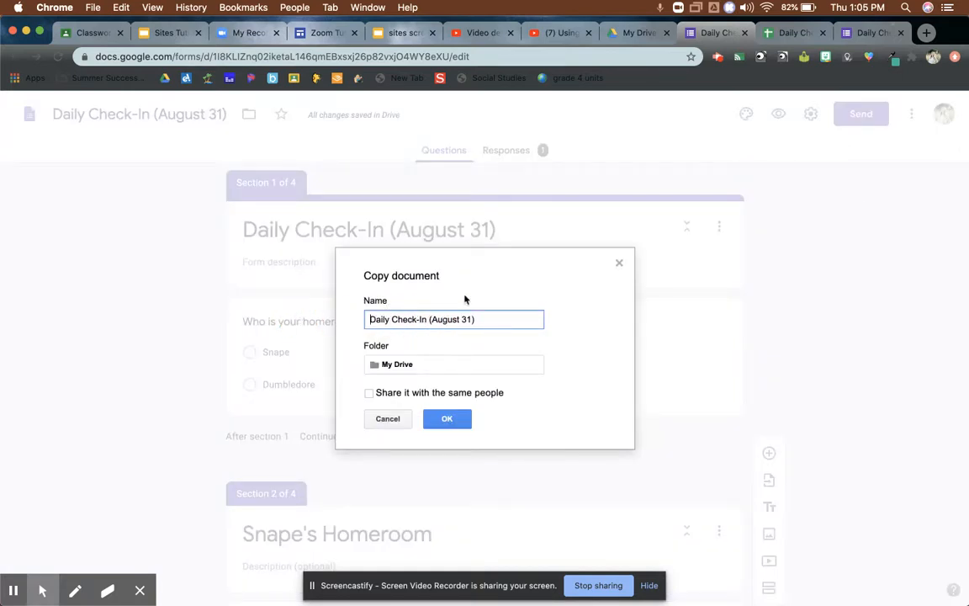
{"action": "left_click_drag", "start_coordinate": [470, 322], "coordinate": [430, 321]}
{"action": "type", "text": "S"}
{"action": "left_click", "coordinate": [448, 419]}
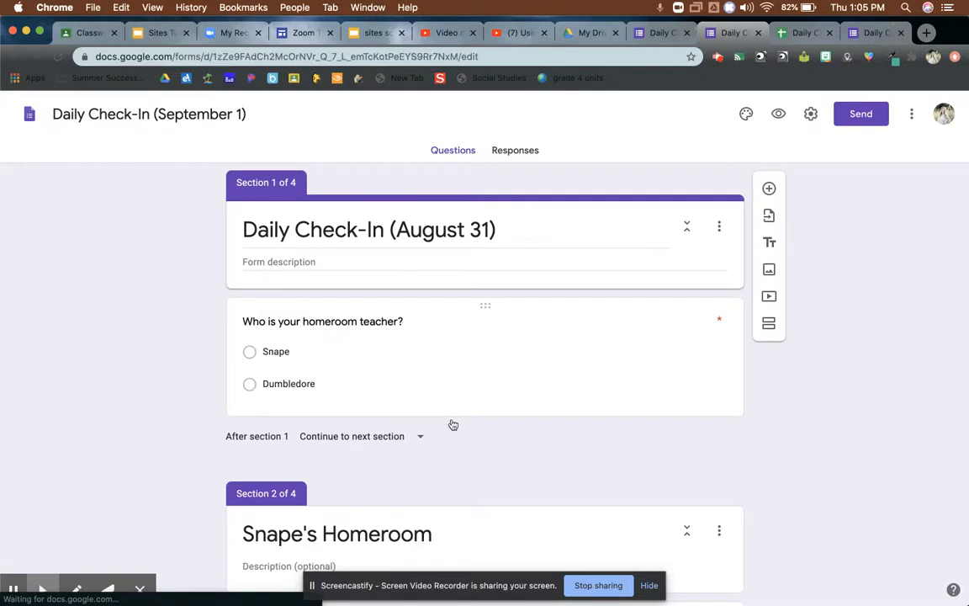
Change the title in the copied form's first section to "Daily Check-In (September 1)"
{"action": "scroll", "coordinate": [452, 423], "scroll_direction": "down", "scroll_amount": 4}
{"action": "scroll", "coordinate": [452, 424], "scroll_direction": "up", "scroll_amount": 3}
{"action": "scroll", "coordinate": [452, 424], "scroll_direction": "up", "scroll_amount": 2}
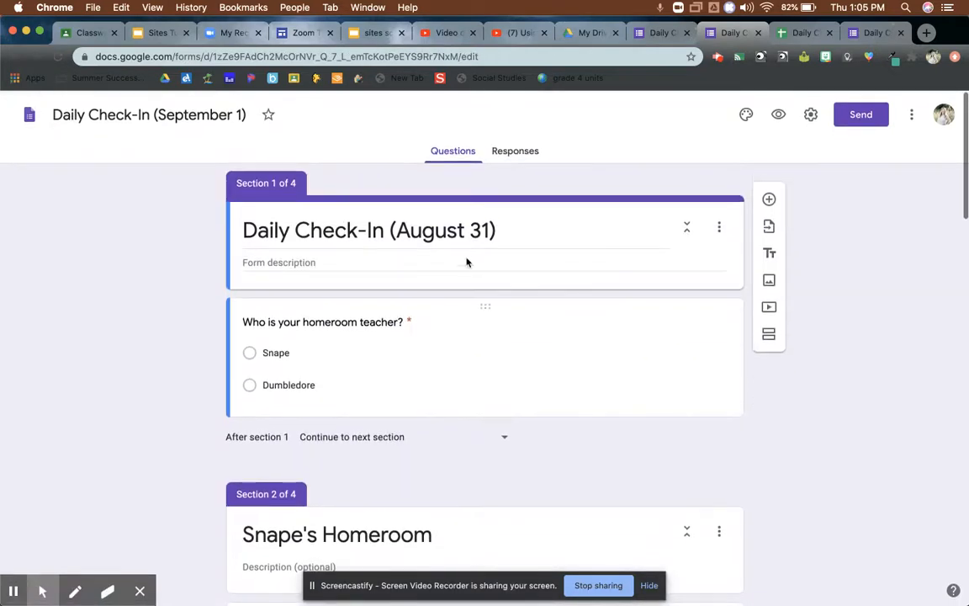
{"action": "triple_click", "coordinate": [483, 229]}
{"action": "left_click", "coordinate": [488, 229]}
{"action": "left_click_drag", "start_coordinate": [488, 228], "coordinate": [402, 234]}
{"action": "type", "text": "Stepe"}
{"action": "key", "text": "BackSpace"}
{"action": "key", "text": "BackSpace"}
{"action": "key", "text": "BackSpace"}
{"action": "key", "text": "BackSpace"}
{"action": "type", "text": "eptmeber 1"}
{"action": "key", "text": "BackSpace"}
{"action": "key", "text": "BackSpace"}
{"action": "key", "text": "BackSpace"}
{"action": "key", "text": "BackSpace"}
{"action": "key", "text": "BackSpace"}
{"action": "key", "text": "BackSpace"}
{"action": "key", "text": "BackSpace"}
{"action": "type", "text": "ember 1"}
{"action": "left_click", "coordinate": [95, 370]}
Delete the transportation image question and the "Why?" question from the copied form's Daily Check In section
{"action": "scroll", "coordinate": [95, 370], "scroll_direction": "down", "scroll_amount": 10}
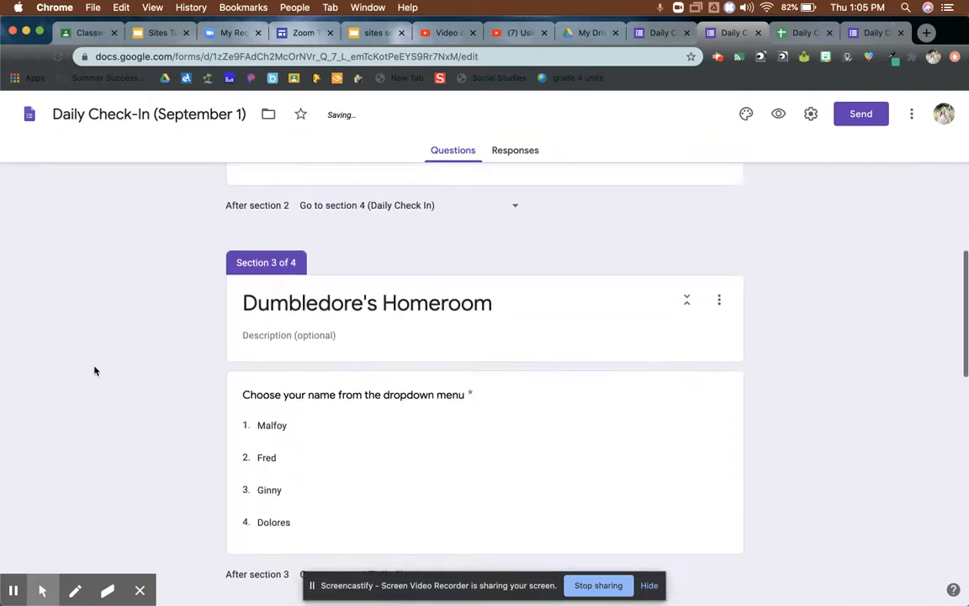
{"action": "scroll", "coordinate": [92, 370], "scroll_direction": "down", "scroll_amount": 10}
{"action": "scroll", "coordinate": [93, 370], "scroll_direction": "up", "scroll_amount": 5}
{"action": "left_click", "coordinate": [425, 441]}
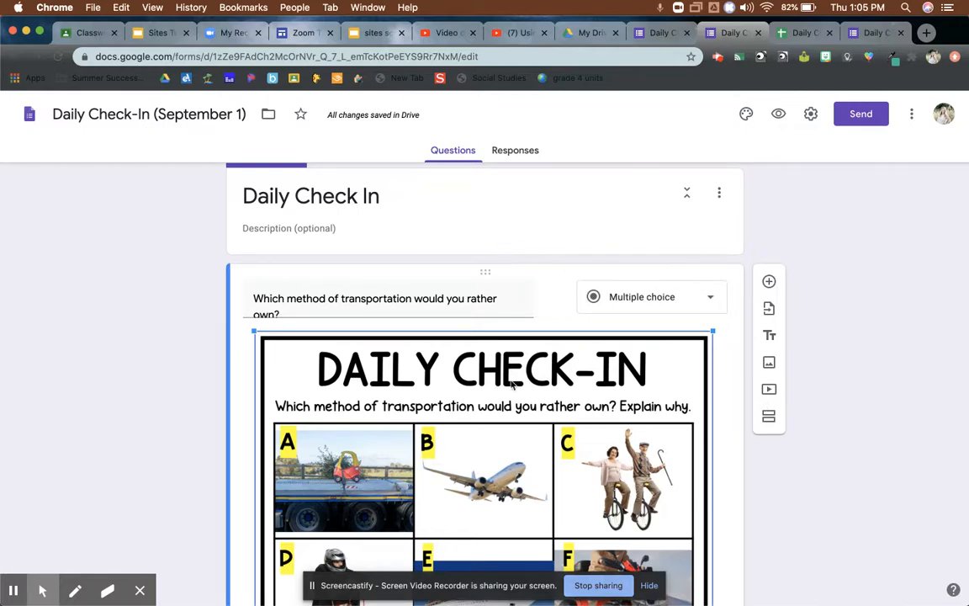
{"action": "scroll", "coordinate": [511, 382], "scroll_direction": "down", "scroll_amount": 5}
{"action": "scroll", "coordinate": [697, 435], "scroll_direction": "down", "scroll_amount": 3}
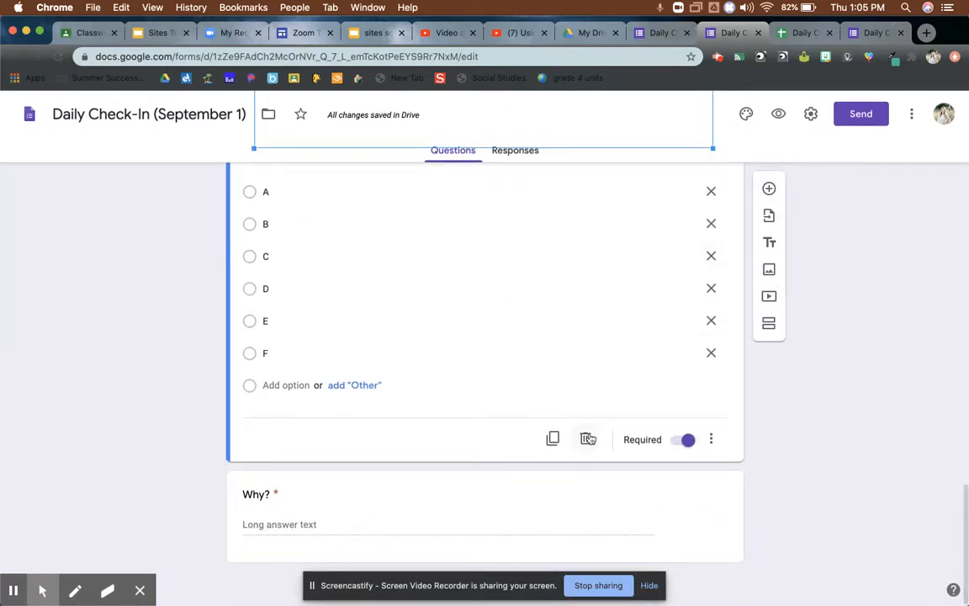
{"action": "left_click", "coordinate": [589, 439]}
{"action": "left_click", "coordinate": [662, 516]}
{"action": "left_click", "coordinate": [585, 540]}
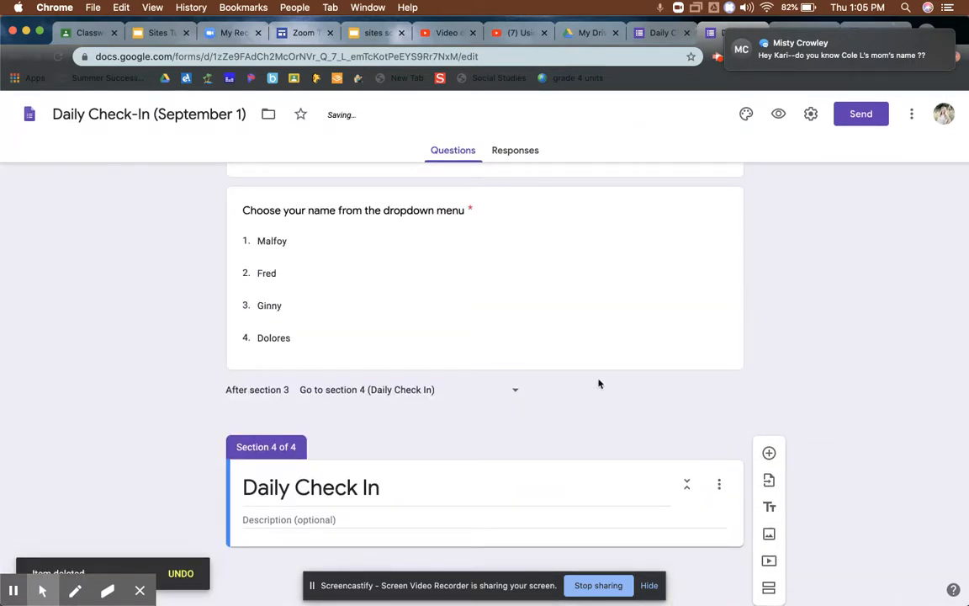
Add a question titled "Are you ready to learn today?" to the Daily Check In section
{"action": "left_click", "coordinate": [768, 455]}
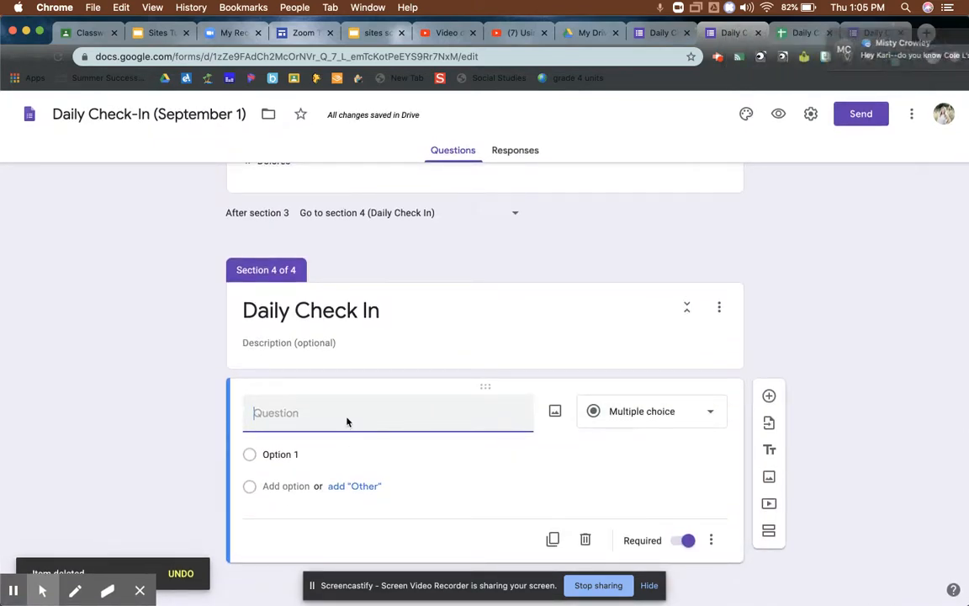
{"action": "type", "text": "Are"}
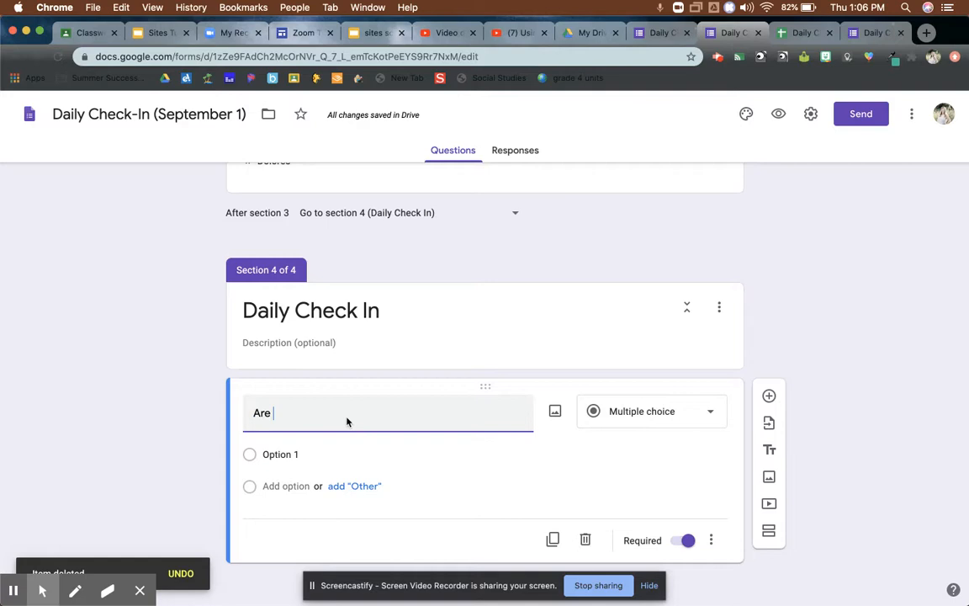
{"action": "key", "text": "BackSpace"}
{"action": "type", "text": "e you ready to learn today?"}
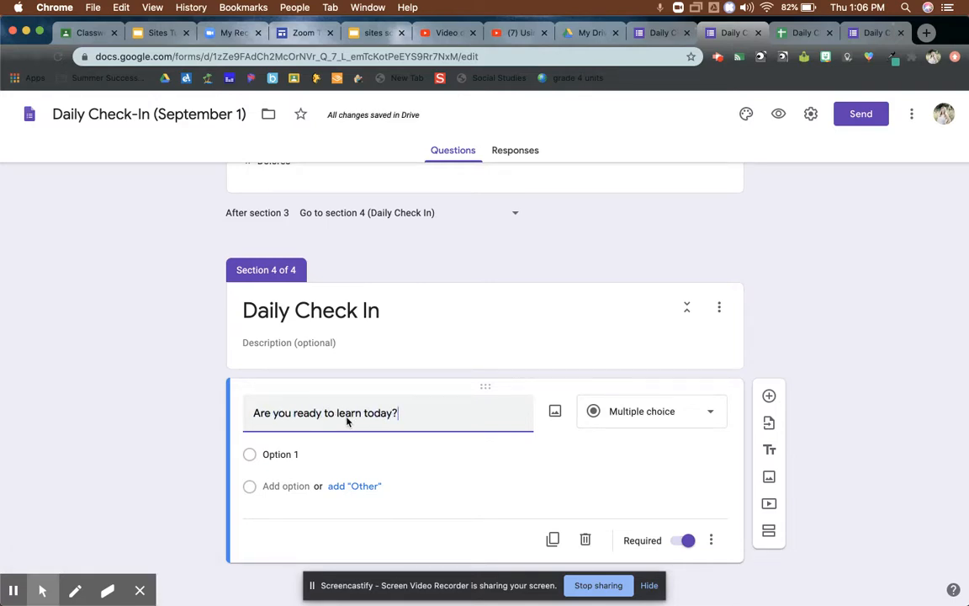
Enter the answer options "I am good to go" and "I need to talk to someone", and remove the first one
{"action": "left_click", "coordinate": [297, 490]}
{"action": "type", "text": "I am good to go"}
{"action": "left_click", "coordinate": [292, 510]}
{"action": "type", "text": "I need to talk to someone"}
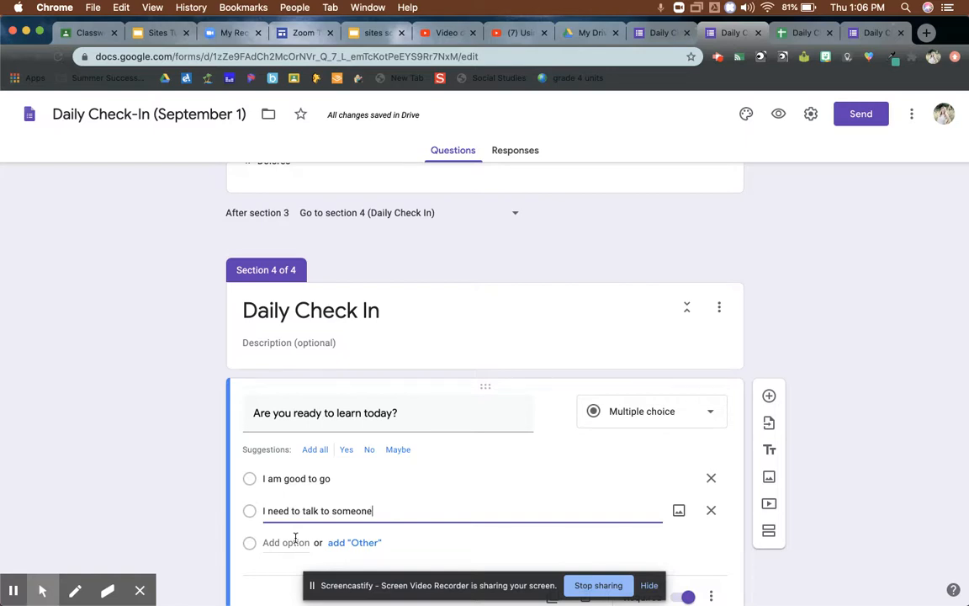
{"action": "left_click", "coordinate": [711, 478]}
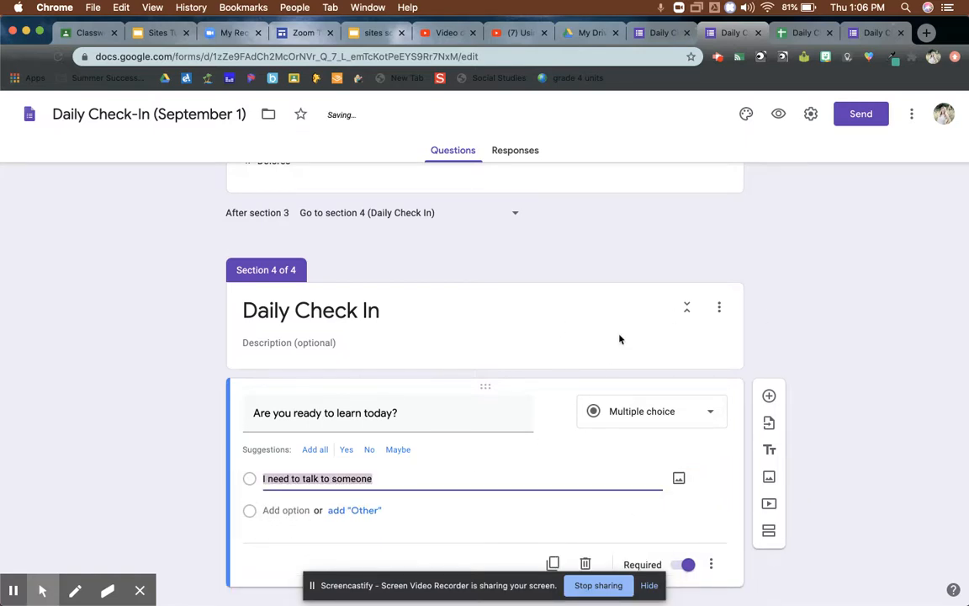
Bring up the September 1 form's sharing link and select the full link
{"action": "scroll", "coordinate": [620, 345], "scroll_direction": "up", "scroll_amount": 20}
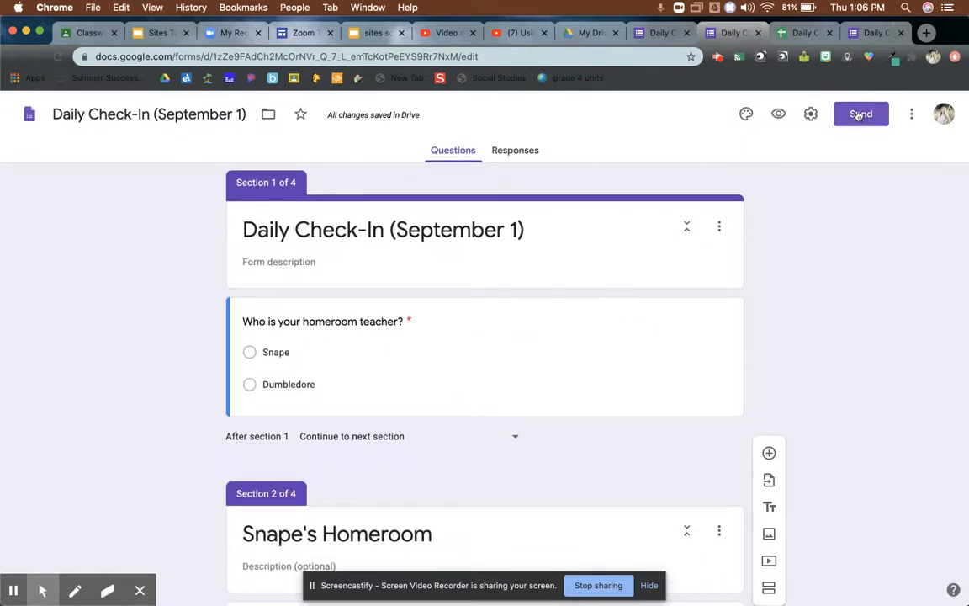
{"action": "left_click", "coordinate": [846, 112]}
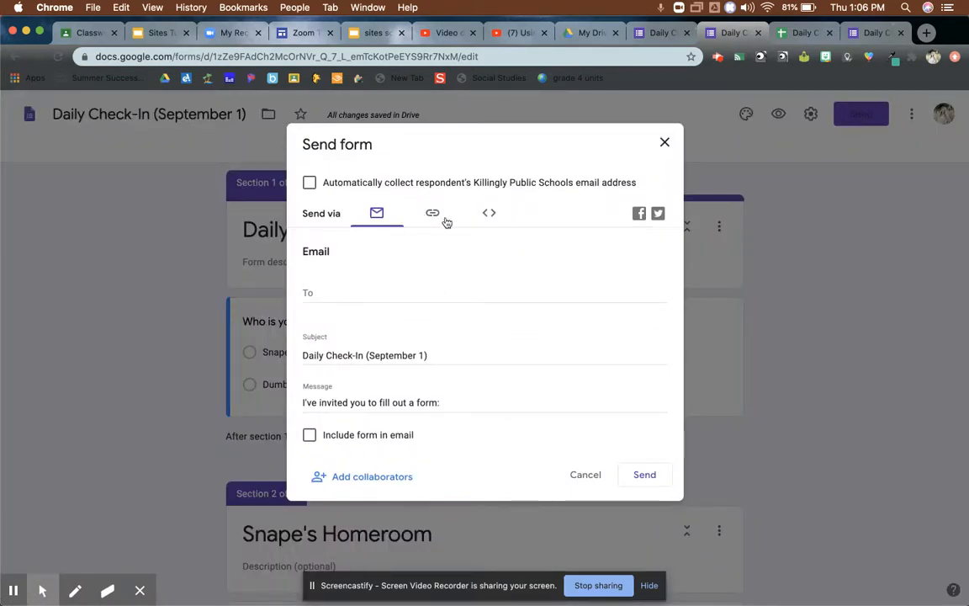
{"action": "left_click", "coordinate": [434, 217]}
{"action": "left_click", "coordinate": [329, 280]}
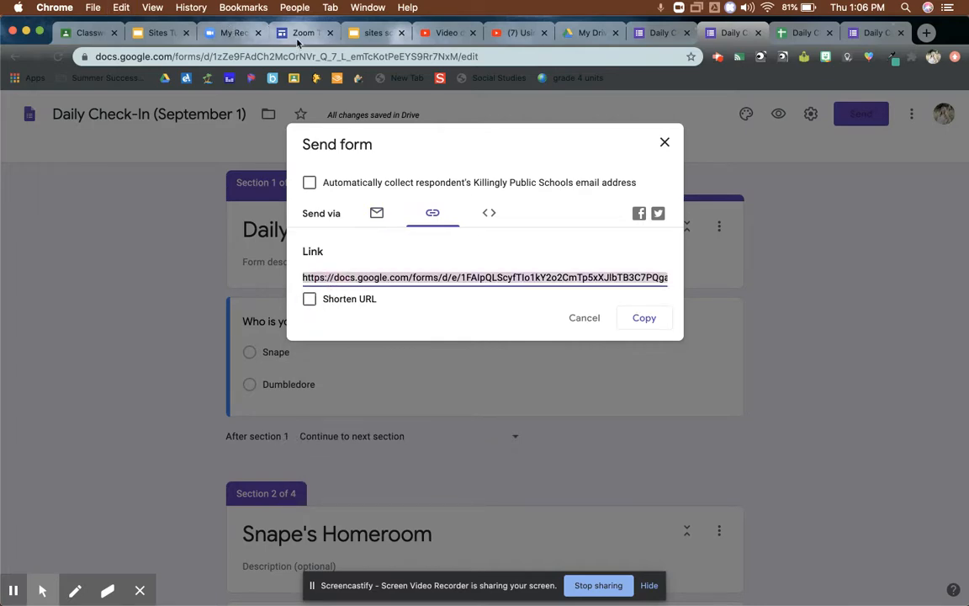
Switch to the Zoom Tutorial Lesson site, exit its preview and open the 9/2 page under Daily Lessons at its empty section
{"action": "left_click", "coordinate": [301, 33]}
{"action": "scroll", "coordinate": [665, 228], "scroll_direction": "up", "scroll_amount": 5}
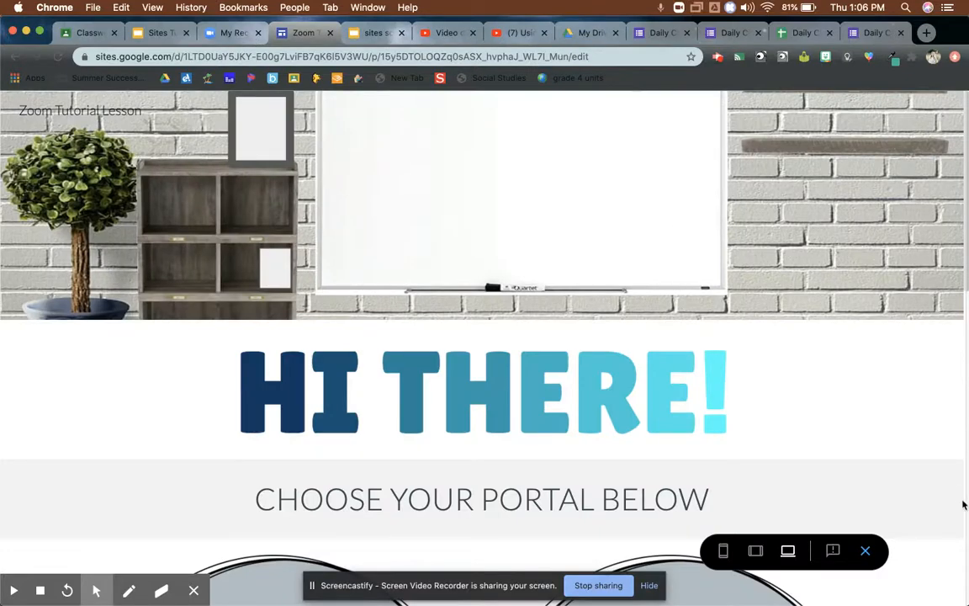
{"action": "left_click", "coordinate": [866, 551]}
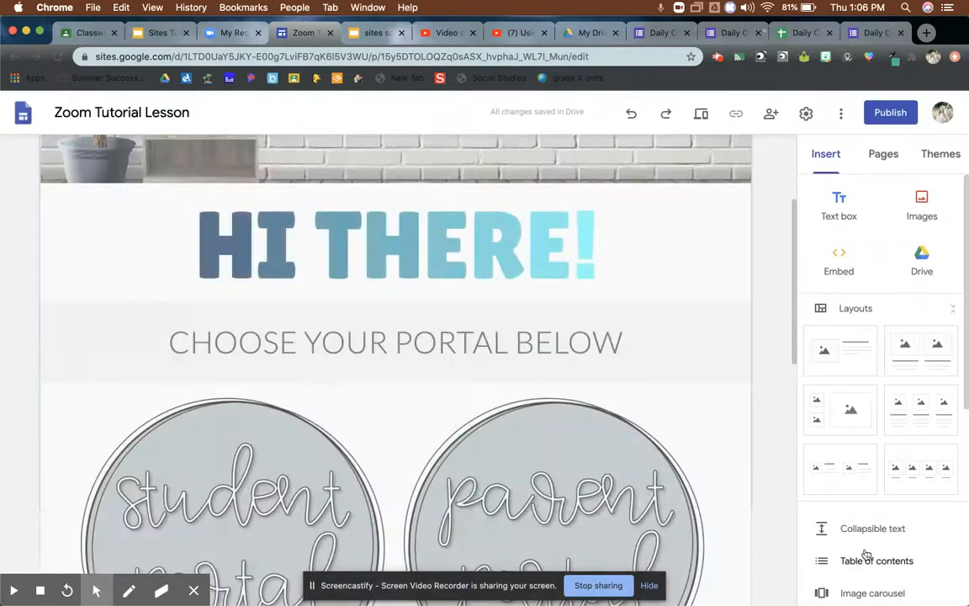
{"action": "left_click", "coordinate": [884, 154]}
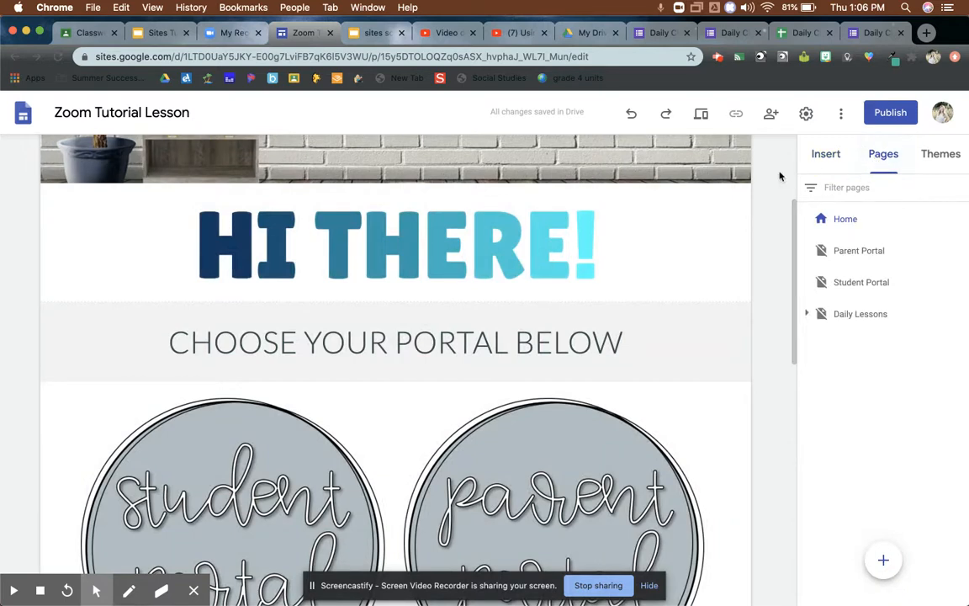
{"action": "left_click", "coordinate": [808, 317]}
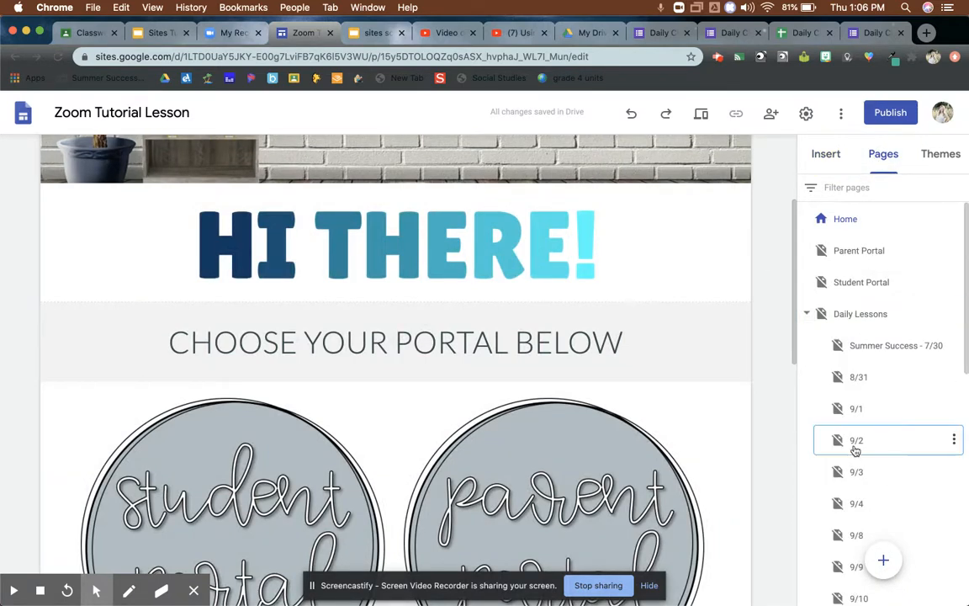
{"action": "left_click", "coordinate": [855, 446]}
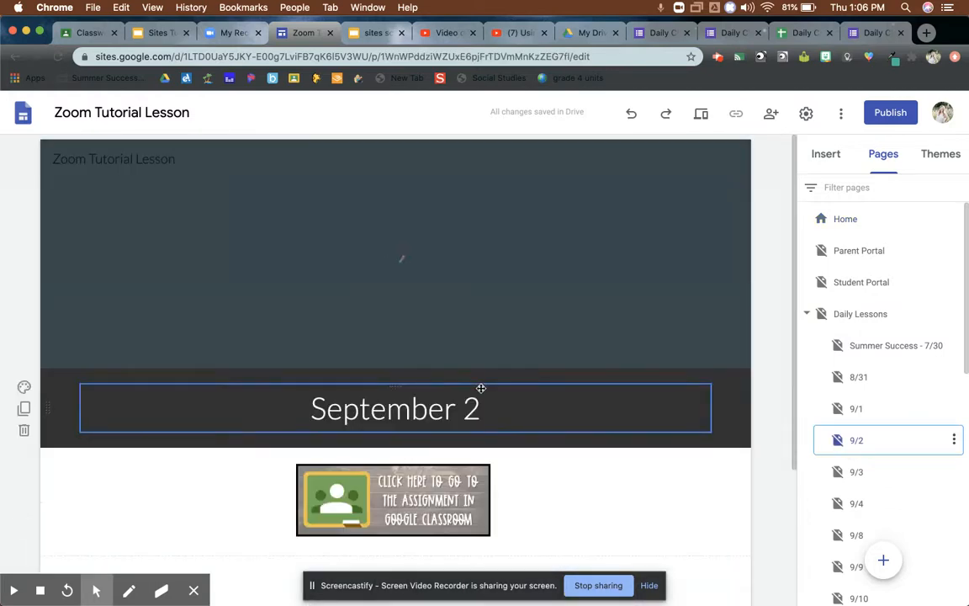
{"action": "scroll", "coordinate": [481, 388], "scroll_direction": "down", "scroll_amount": 5}
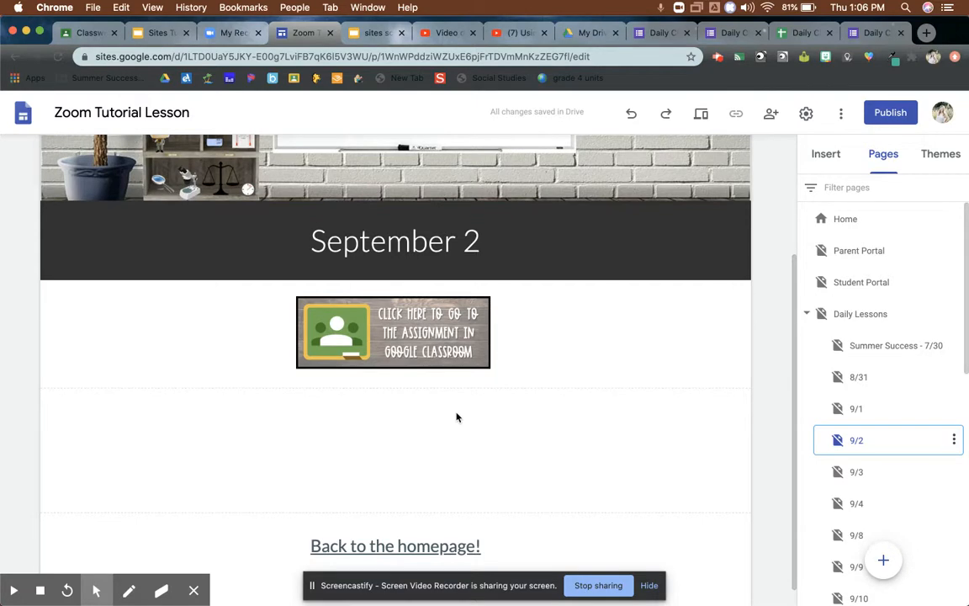
Switch to the Sites Tutorial slide deck and select the "Let's check in" button image on slide 8
{"action": "left_click", "coordinate": [156, 33]}
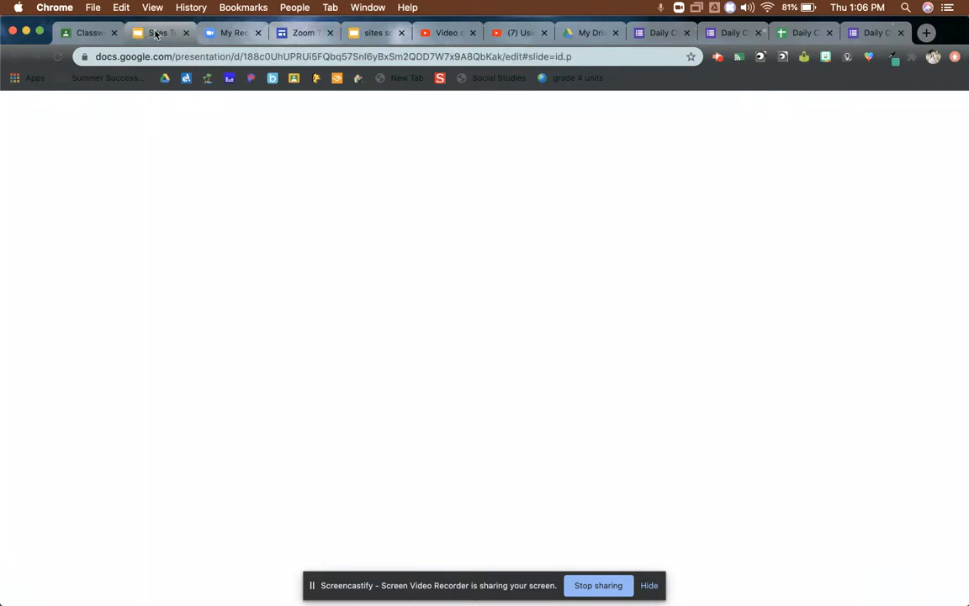
{"action": "scroll", "coordinate": [93, 450], "scroll_direction": "down", "scroll_amount": 5}
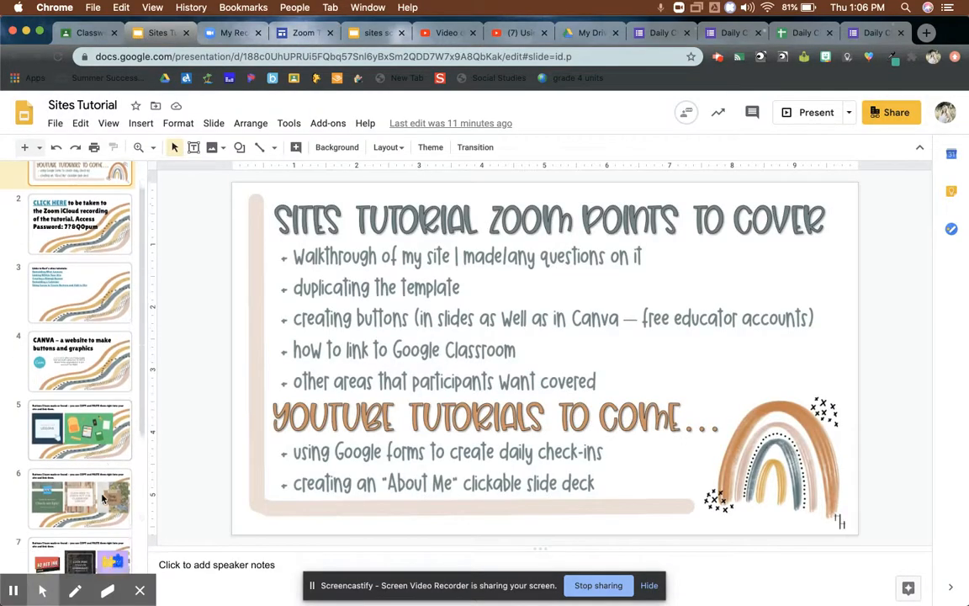
{"action": "left_click", "coordinate": [88, 416]}
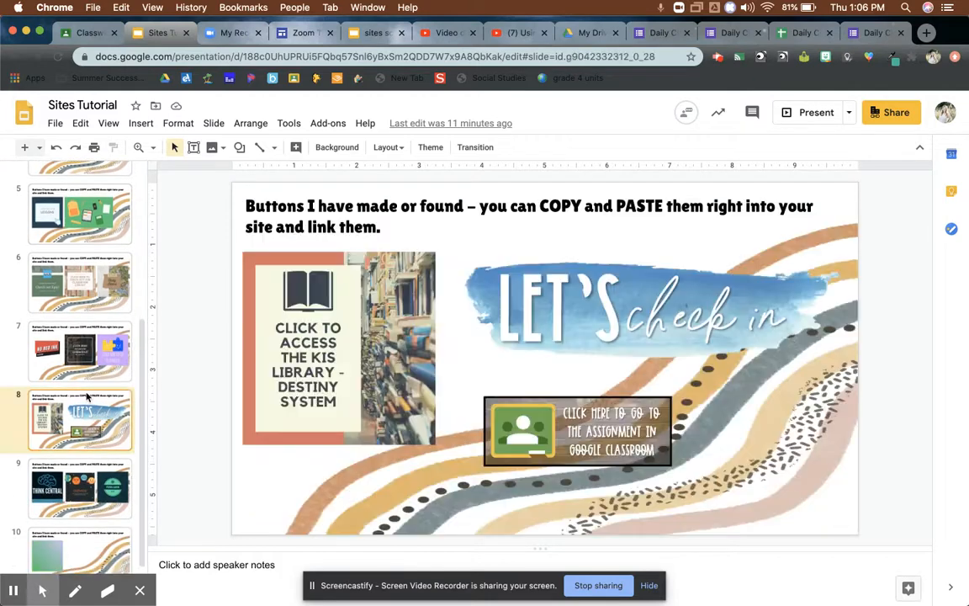
{"action": "left_click", "coordinate": [630, 312]}
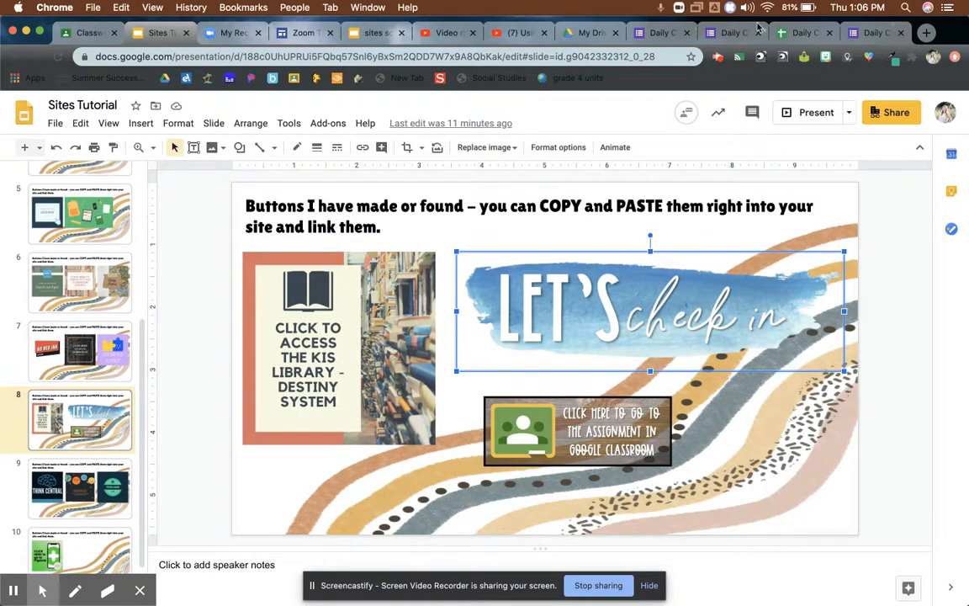
Switch to the Zoom Tutorial Lesson site, paste the "Let's check in" button into the 9/2 page's empty section and enlarge it to full content width
{"action": "left_click", "coordinate": [285, 33]}
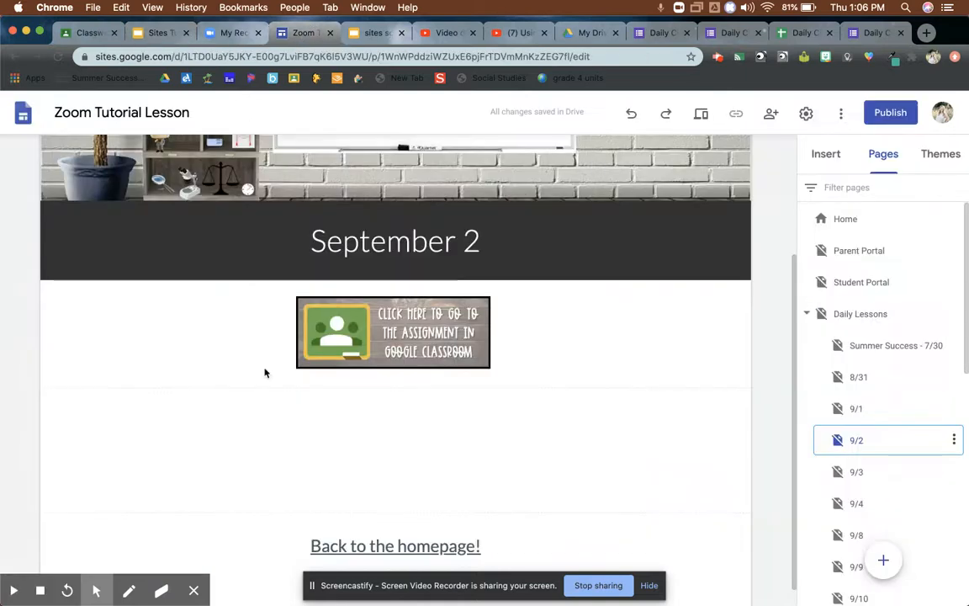
{"action": "key", "text": "super+v"}
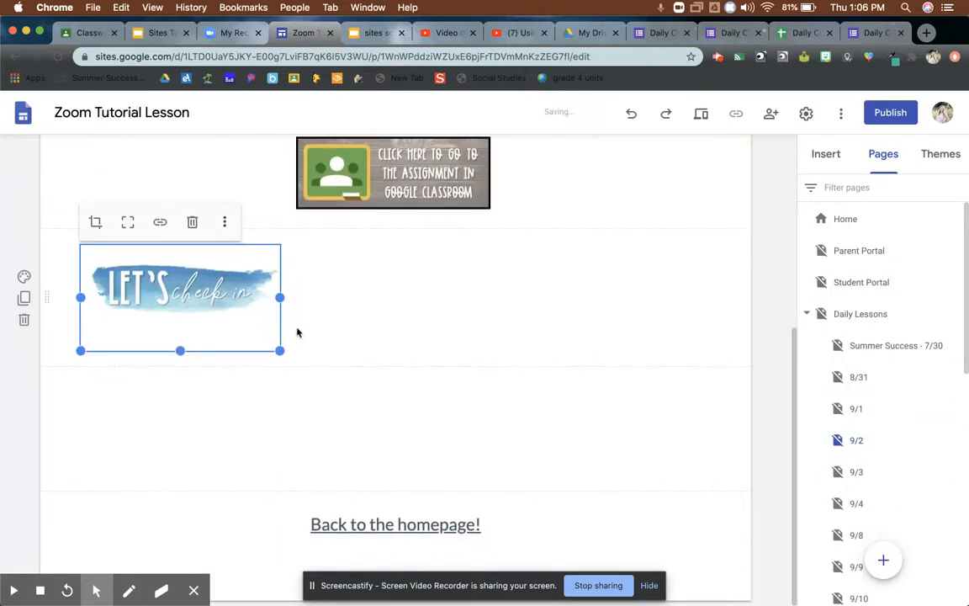
{"action": "left_click_drag", "start_coordinate": [280, 351], "coordinate": [541, 433]}
{"action": "left_click_drag", "start_coordinate": [707, 446], "coordinate": [717, 446]}
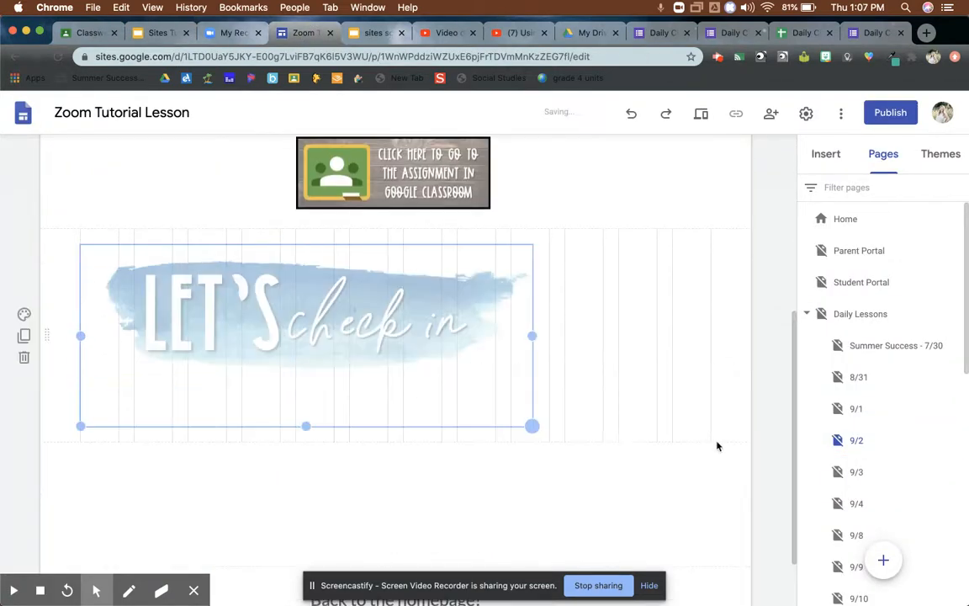
Get the September 1 form's sharing link and apply it as the link of the "Let's check in" image on the 9/2 page
{"action": "left_click", "coordinate": [875, 32]}
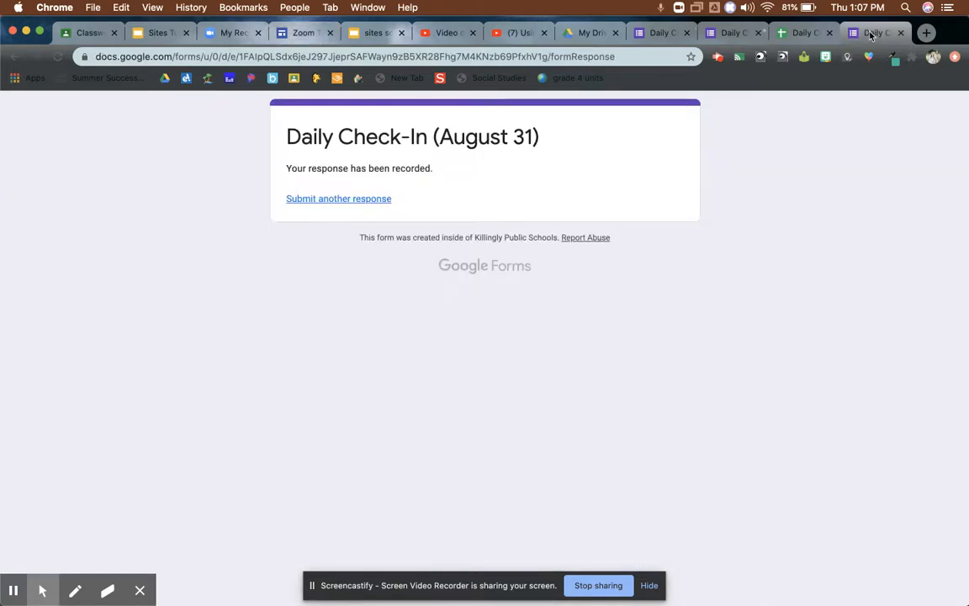
{"action": "left_click", "coordinate": [735, 33]}
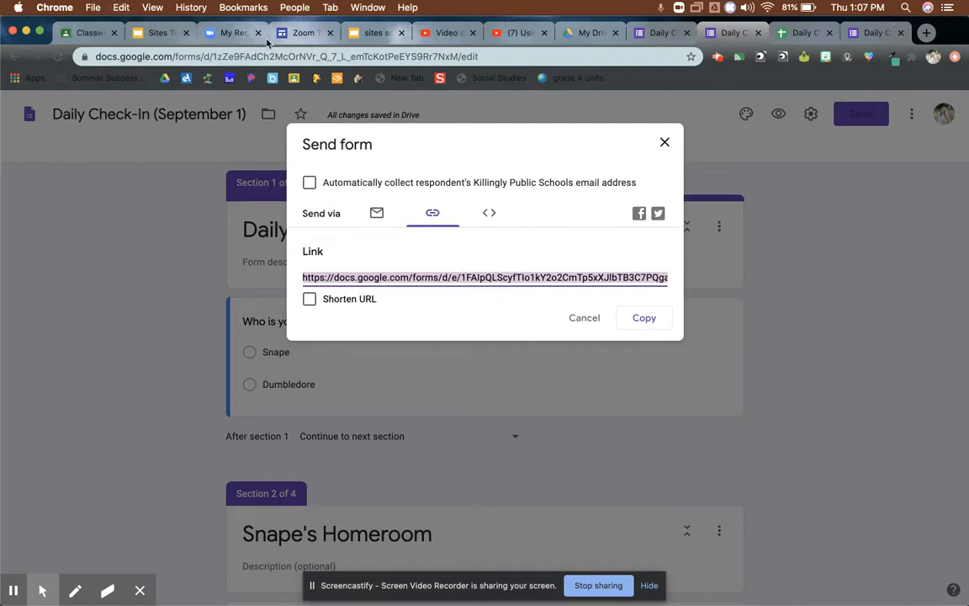
{"action": "left_click", "coordinate": [303, 33]}
{"action": "left_click", "coordinate": [160, 222]}
{"action": "key", "text": "super+v"}
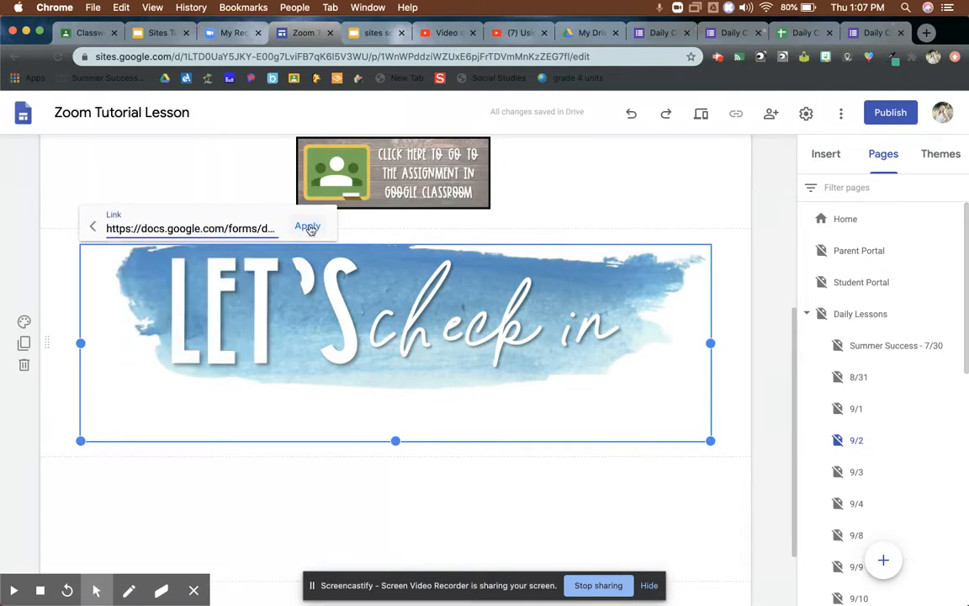
{"action": "left_click", "coordinate": [308, 227]}
Preview the 9/2 page and test the "Let's check in" button by opening its linked form
{"action": "left_click", "coordinate": [701, 113]}
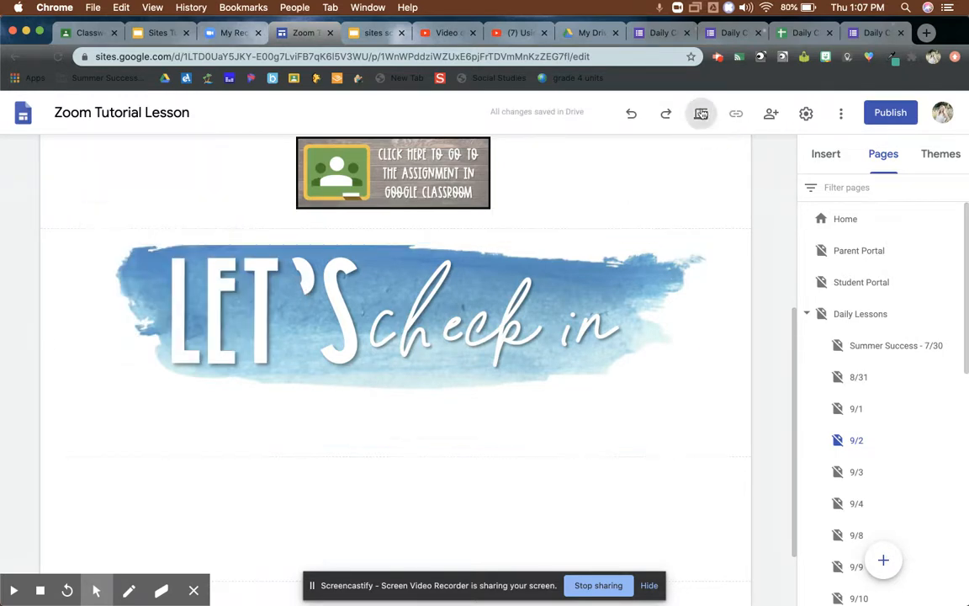
{"action": "scroll", "coordinate": [603, 396], "scroll_direction": "down", "scroll_amount": 5}
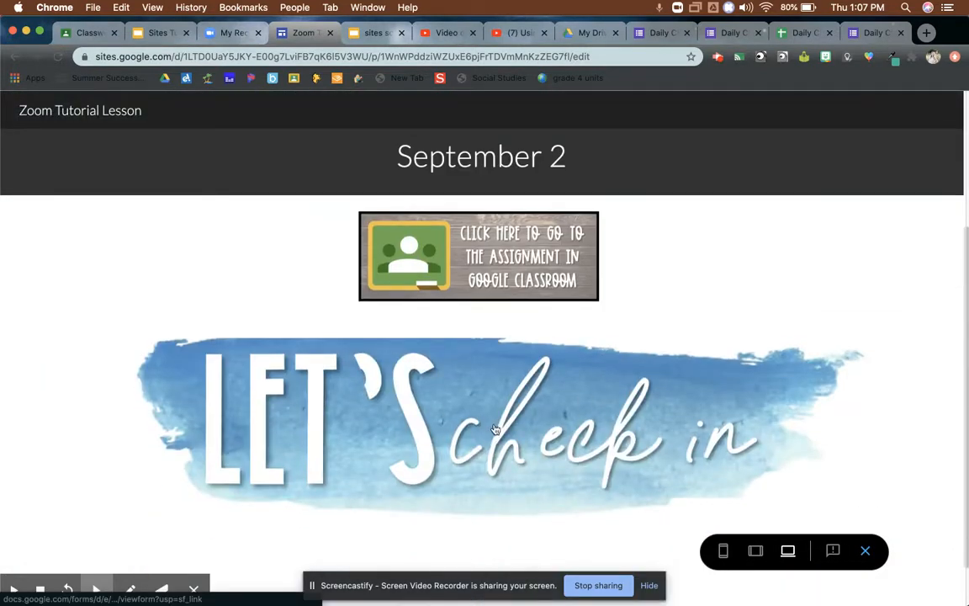
{"action": "left_click", "coordinate": [494, 427]}
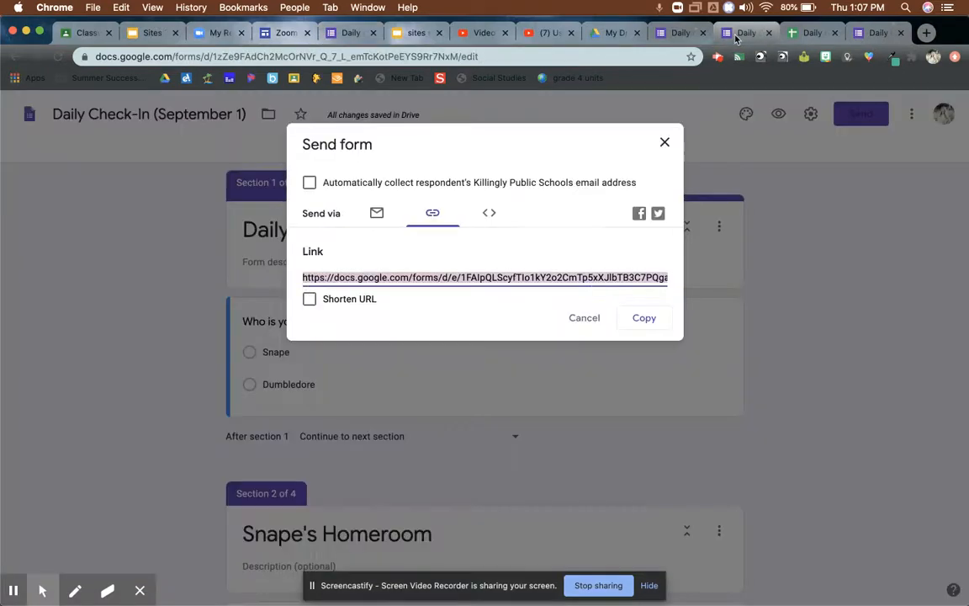
Return to the September 1 form's editor, close the Send form dialog and review the homeroom question and name list sections
{"action": "left_click", "coordinate": [669, 32]}
{"action": "left_click", "coordinate": [665, 141]}
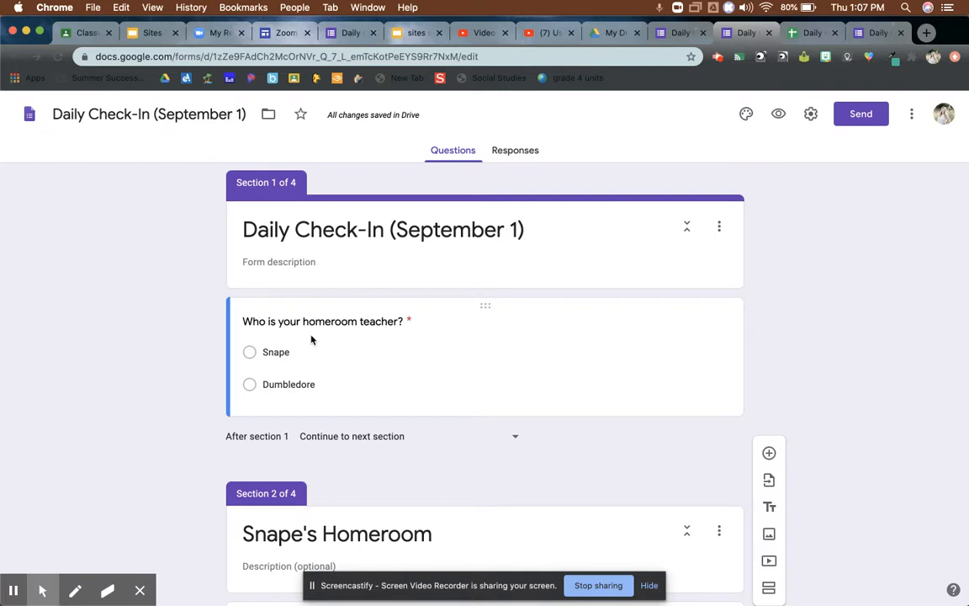
{"action": "scroll", "coordinate": [311, 339], "scroll_direction": "down", "scroll_amount": 5}
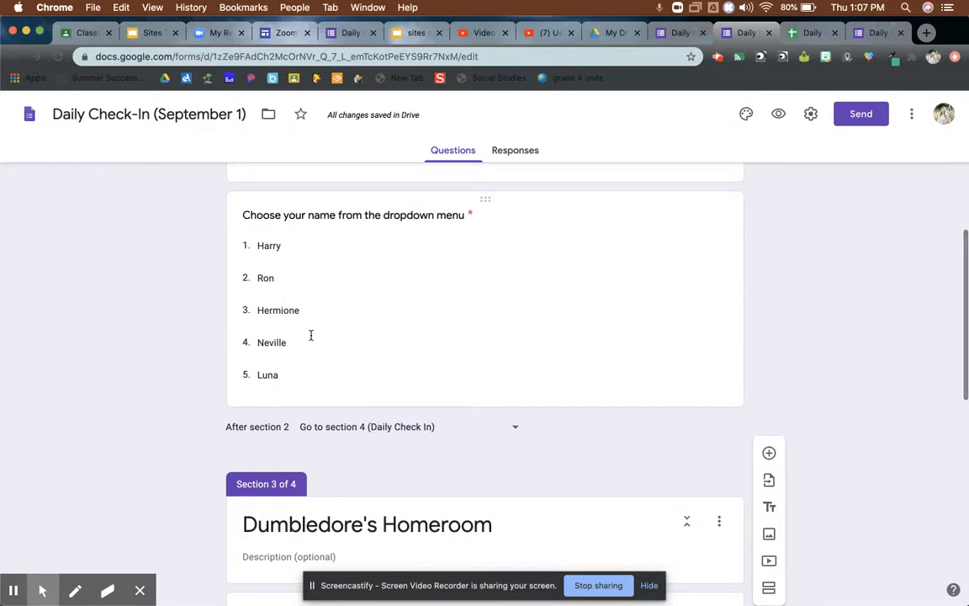
{"action": "scroll", "coordinate": [311, 337], "scroll_direction": "up", "scroll_amount": 5}
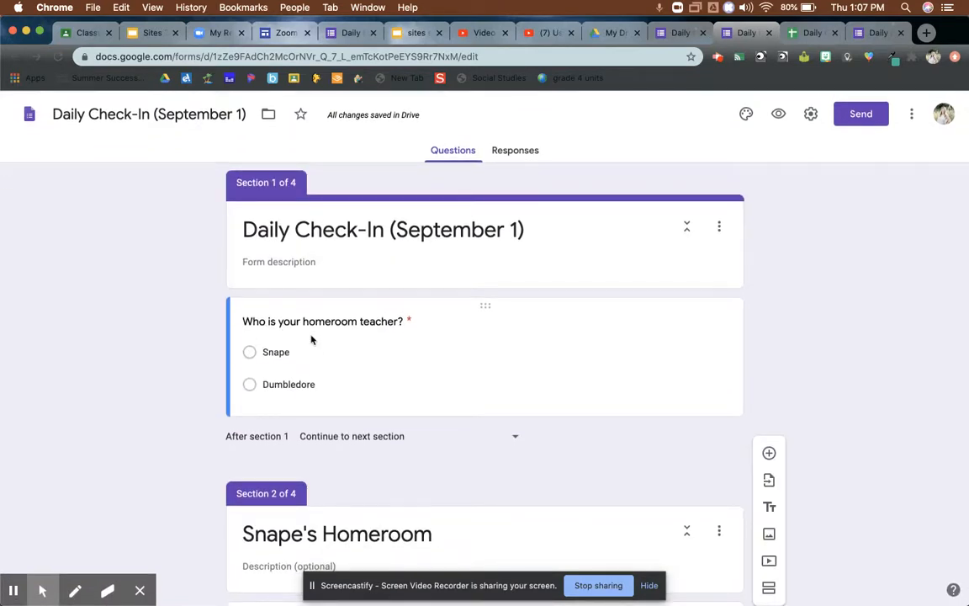